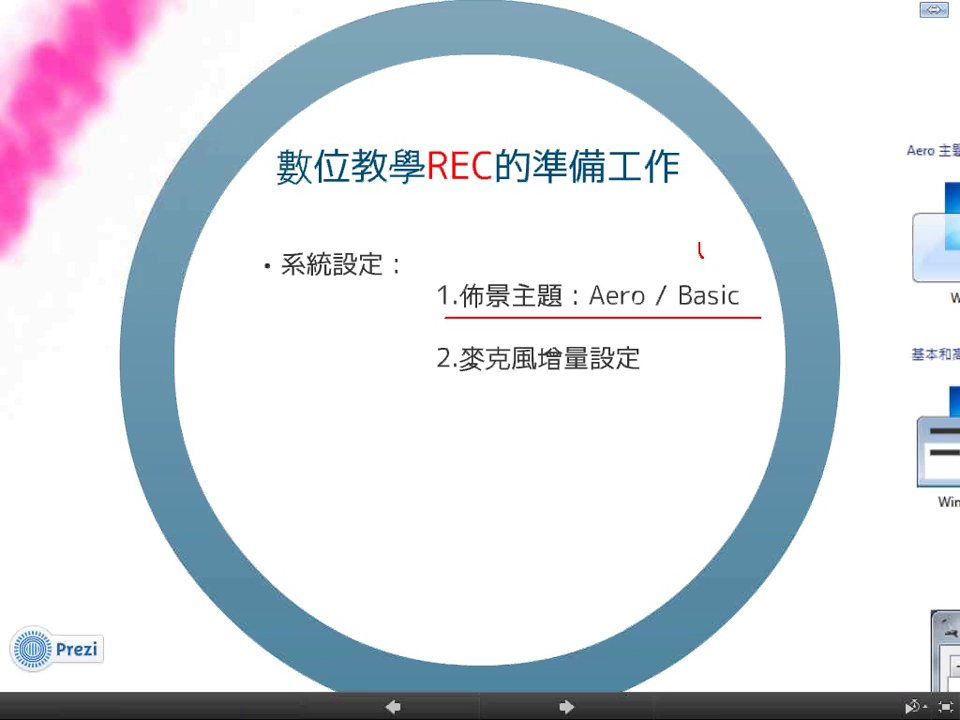
Tick the 佈景主題 item, underline 麥克風增量設定 on the slide in red, and advance to the themes slide.
left_click_drag(701, 255, 762, 218)
left_click_drag(449, 391, 662, 395)
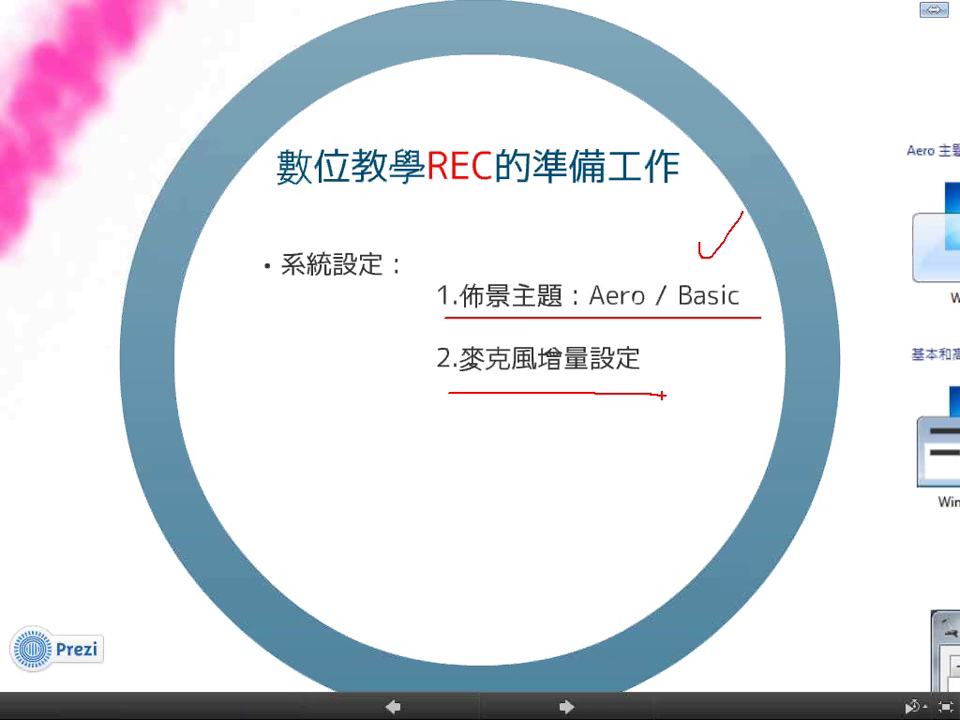
key("Escape")
key("Right")
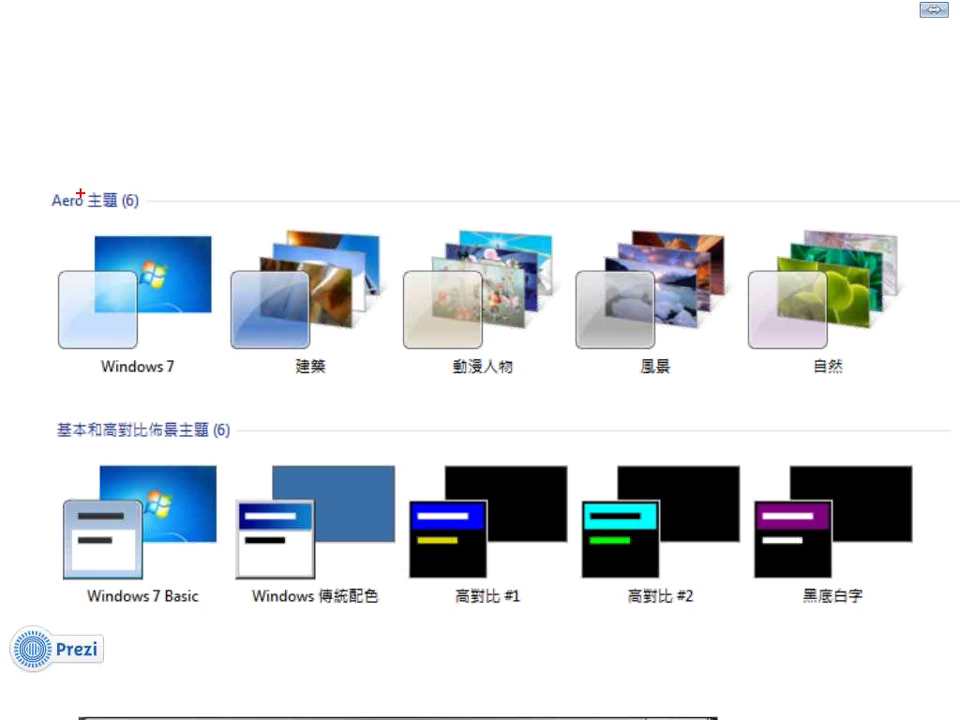
Tick the Aero 主題 heading in red and draw a red box around the Windows 7 Basic theme.
mouse_move(87, 192)
left_mouse_down()
mouse_move(77, 174)
mouse_move(131, 128)
left_mouse_up()
mouse_move(40, 452)
left_mouse_down()
mouse_move(226, 604)
mouse_move(229, 617)
left_mouse_up()
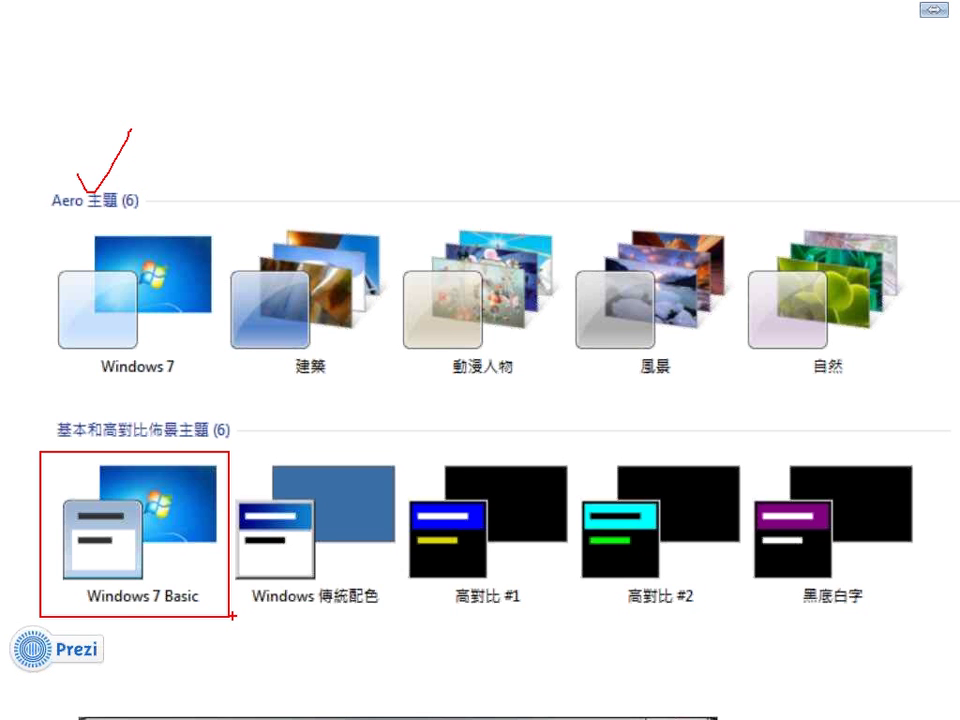
key("Escape")
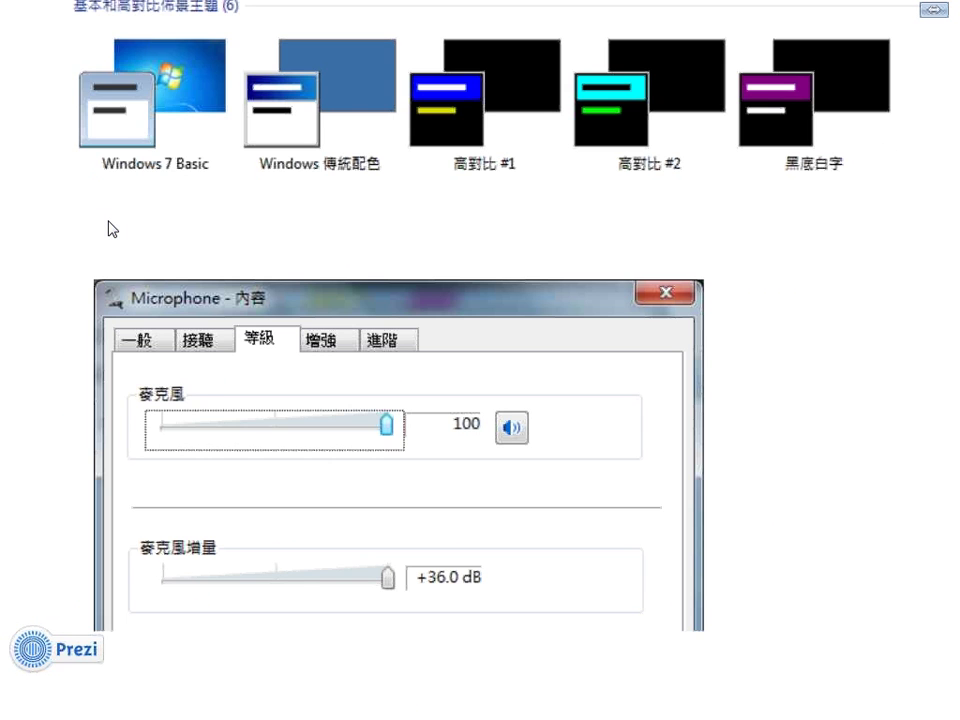
Box the 麥克風增量 slider in red, add strokes around its level, and advance to the Debut Video Capture slide.
left_click(171, 420)
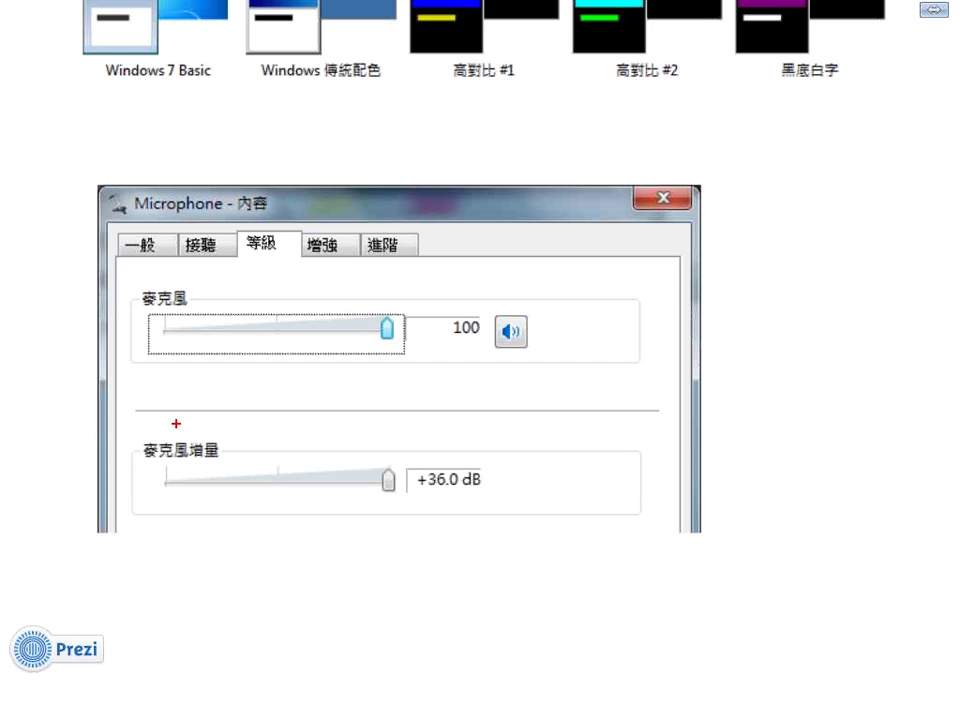
mouse_move(136, 430)
left_mouse_down()
mouse_move(178, 504)
mouse_move(519, 508)
left_mouse_up()
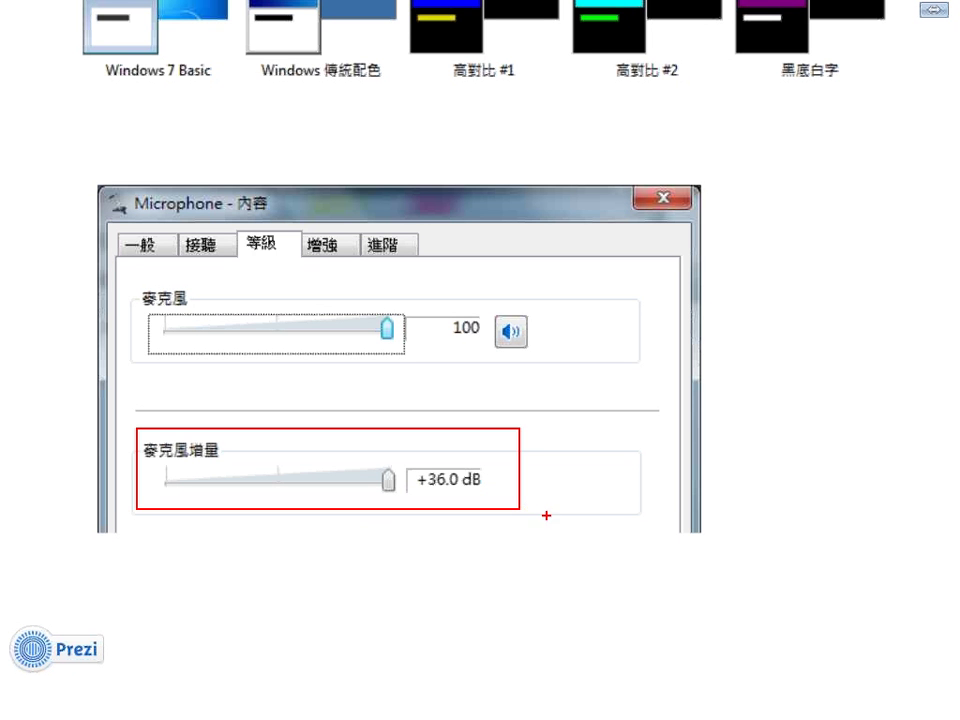
left_click_drag(318, 464, 319, 494)
mouse_move(298, 452)
left_mouse_down()
mouse_move(362, 449)
mouse_move(351, 436)
mouse_move(368, 478)
left_mouse_up()
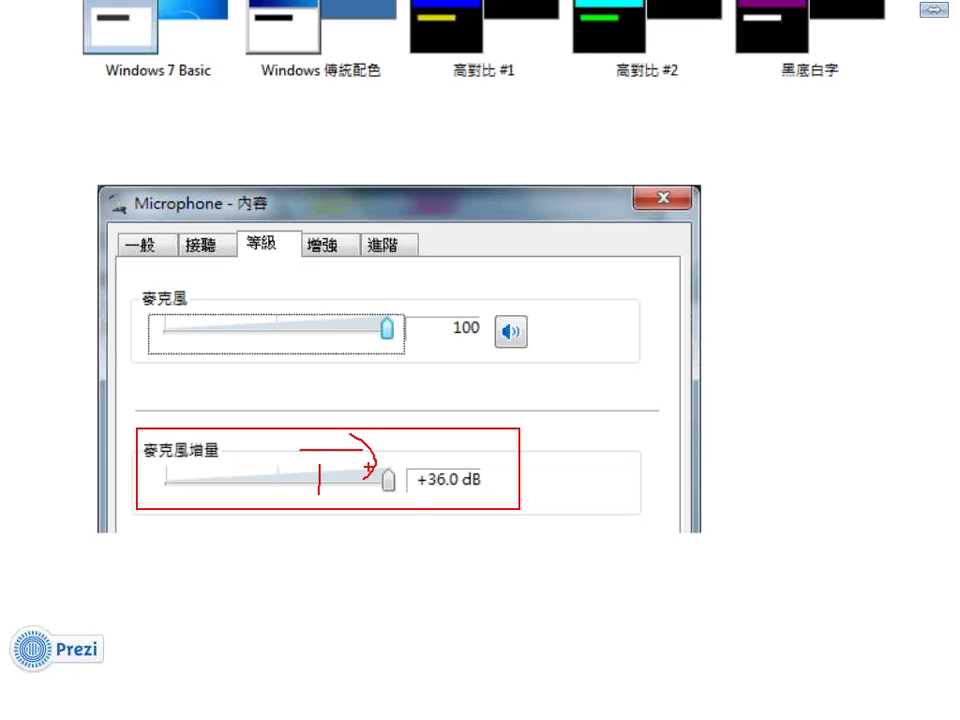
mouse_move(380, 453)
left_mouse_down()
mouse_move(386, 507)
mouse_move(554, 439)
mouse_move(418, 416)
left_mouse_up()
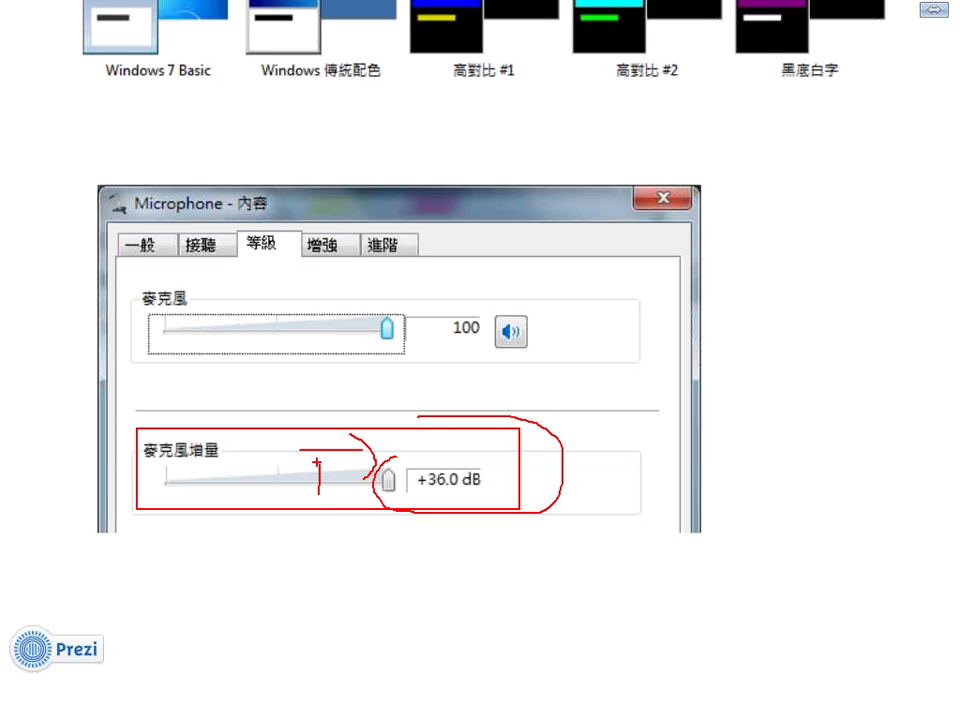
left_click_drag(317, 462, 317, 508)
key("Escape")
key("Right")
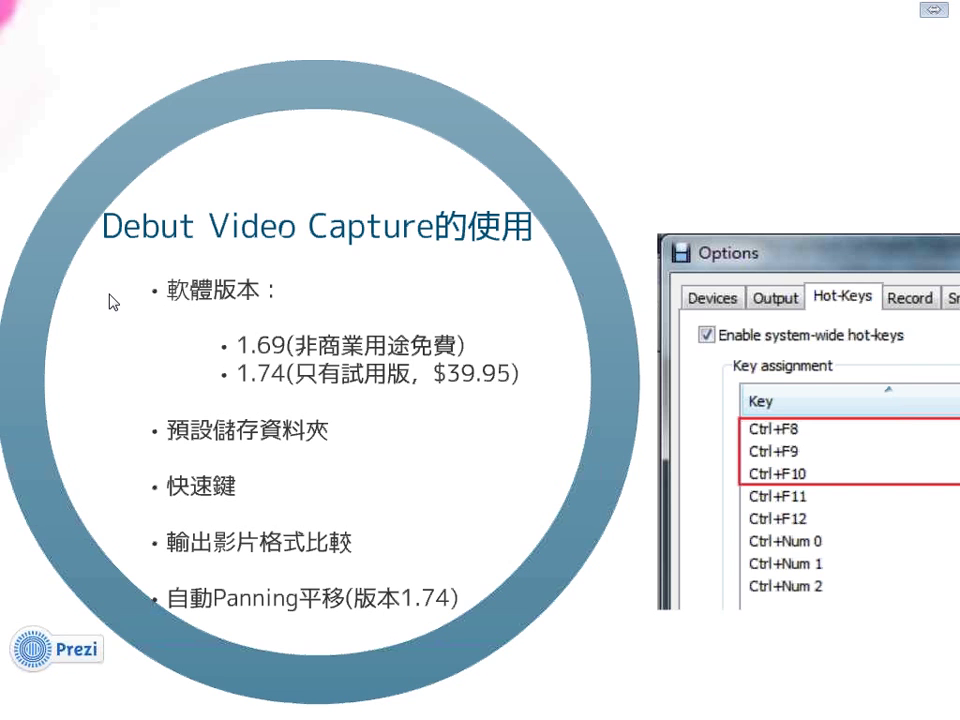
Switch to Debut Video Capture and show the Output settings in its options.
key("alt+Tab")
key("alt+Tab")
key("alt+Tab")
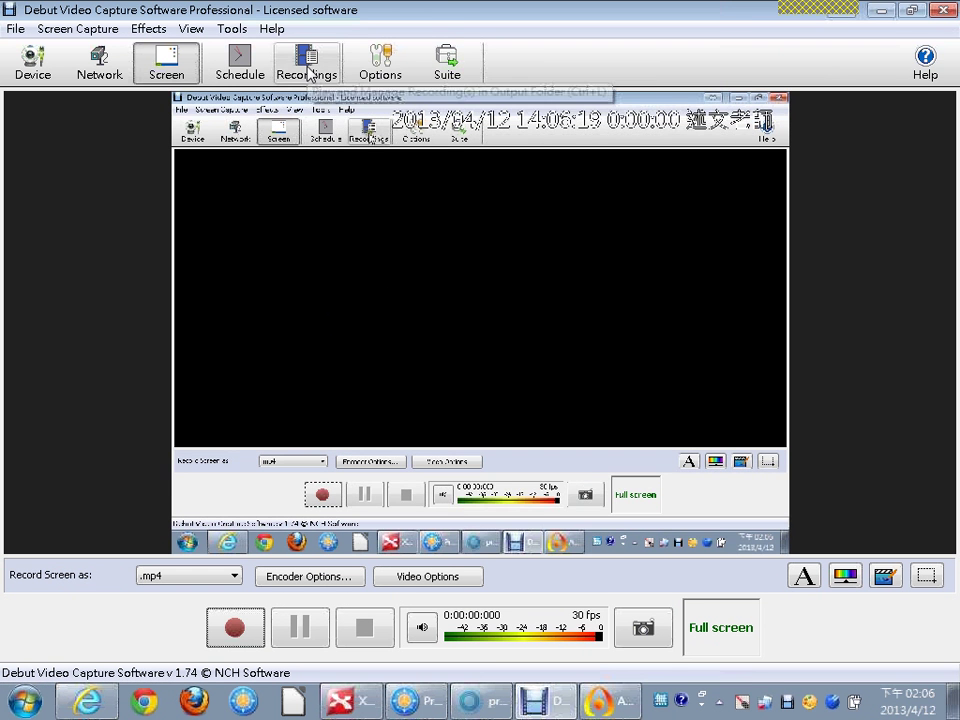
left_click(405, 70)
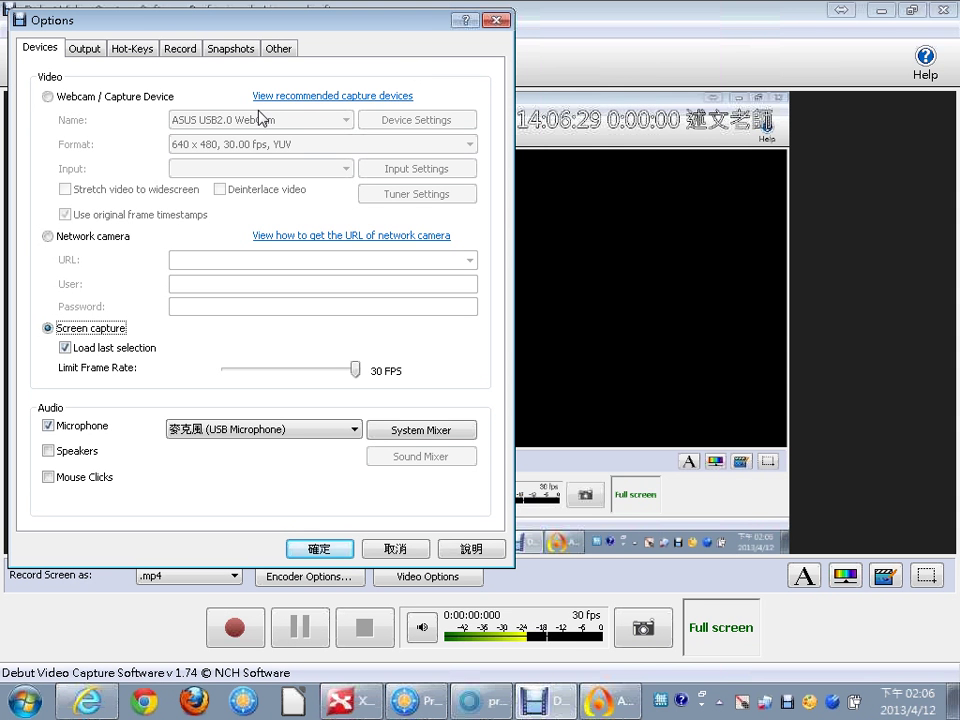
left_click(88, 51)
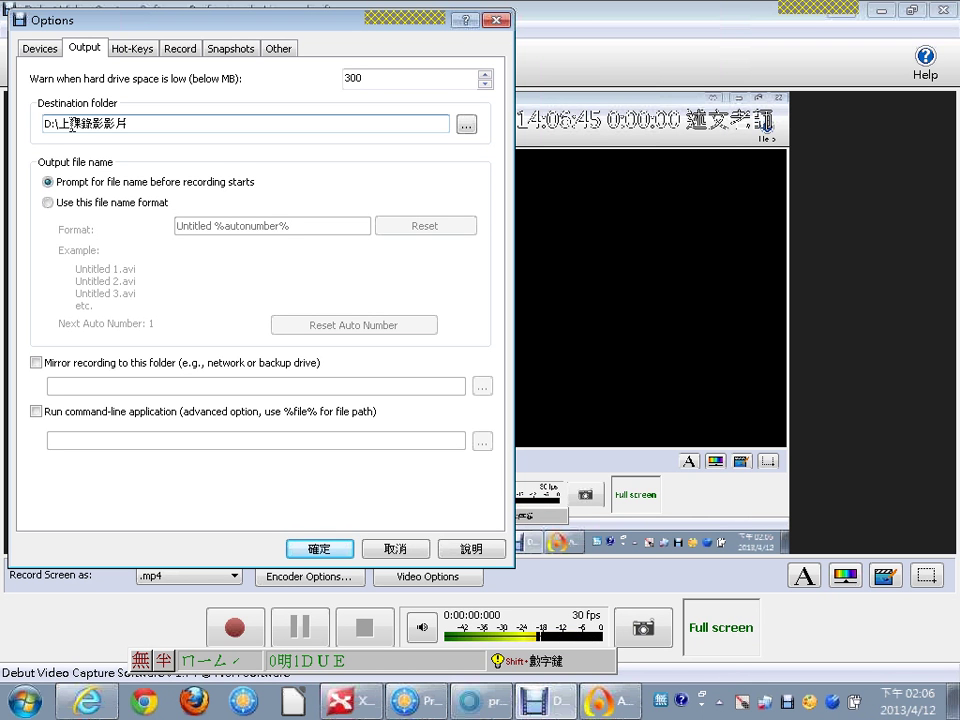
Try the automatic file name format for recordings, restore prompting for a file name, and return to the device settings.
left_click(48, 203)
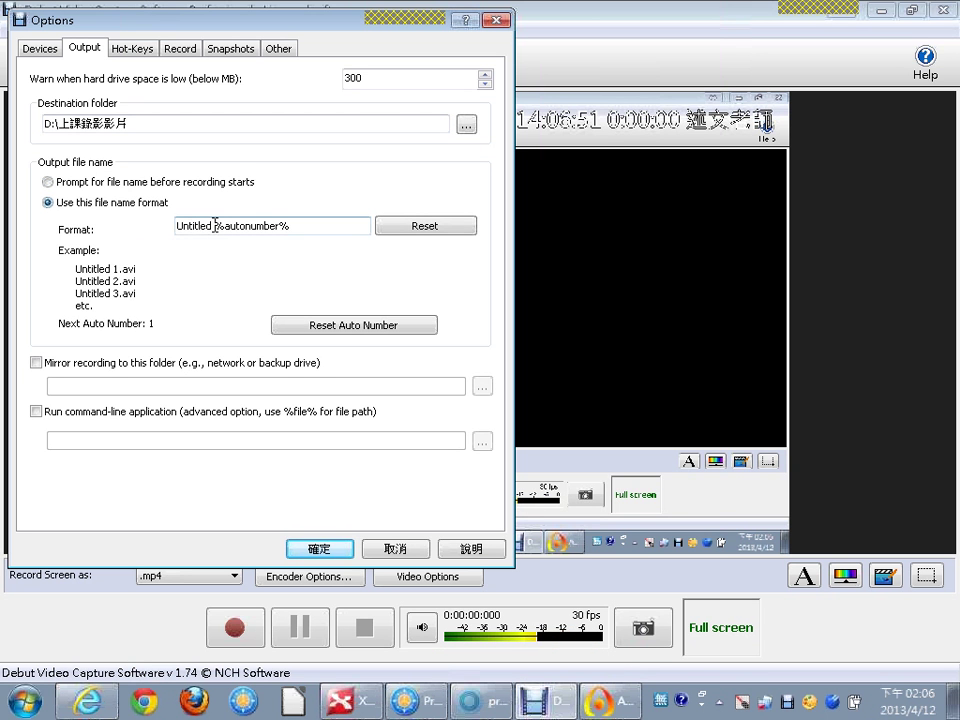
left_click_drag(211, 226, 144, 224)
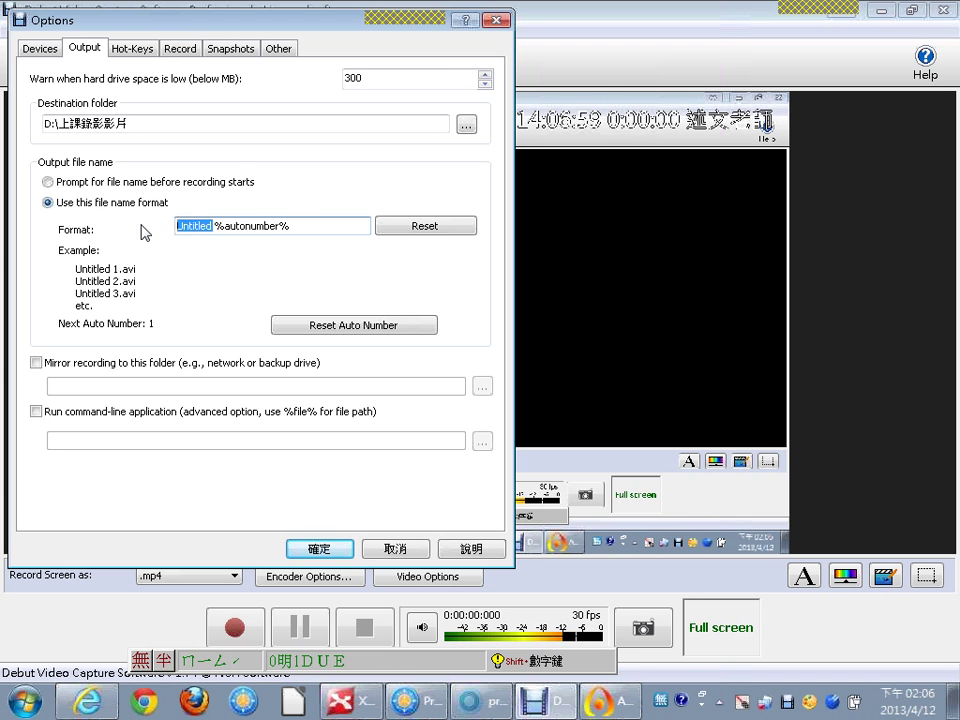
left_click(47, 183)
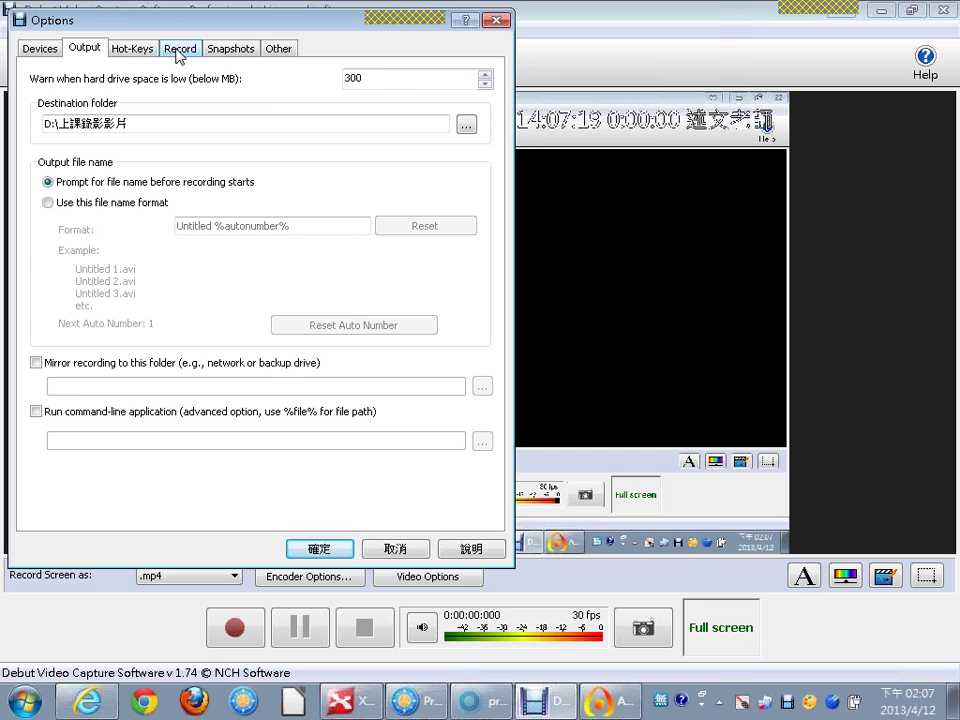
left_click(51, 57)
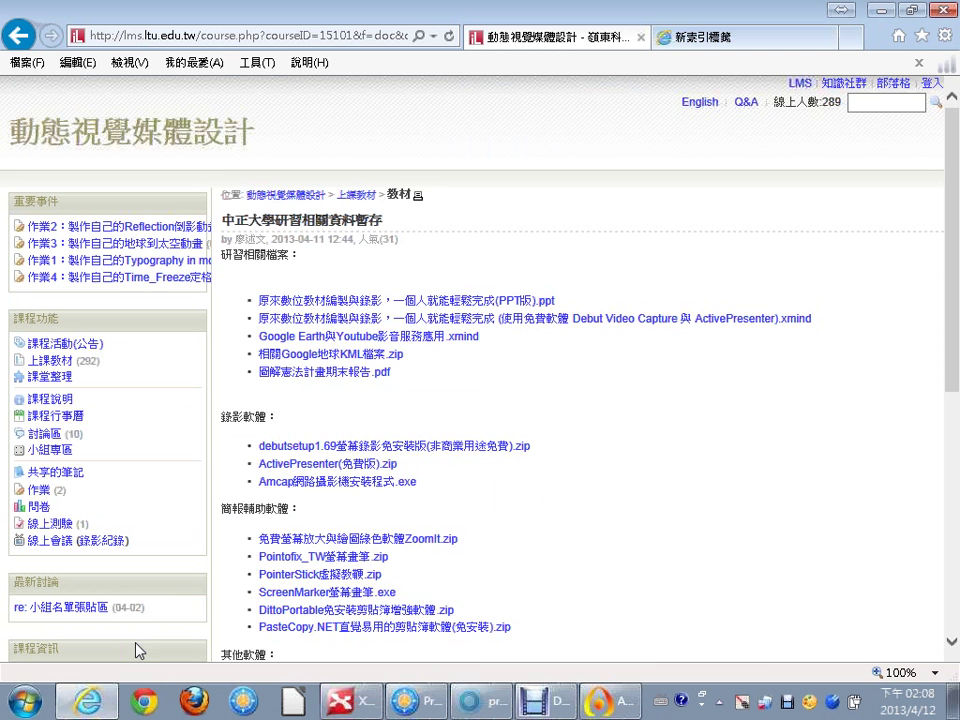
Switch to the course website and open 合歡山雲海星空雪景 縮時攝影 from its 參考資料 section.
left_click(262, 196)
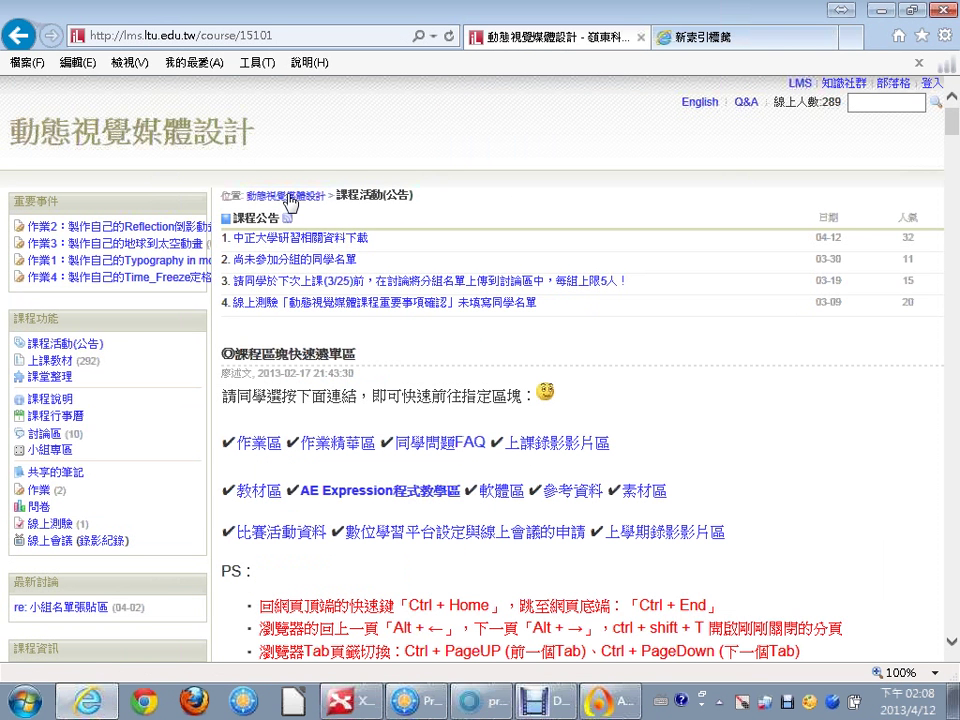
left_click(562, 492)
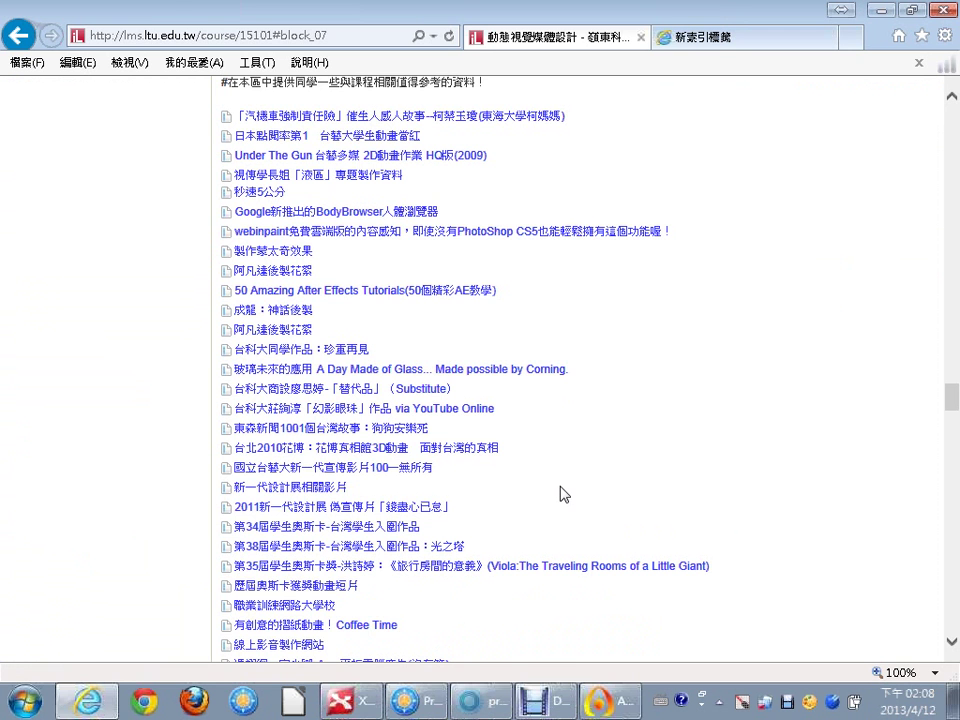
scroll(563, 497, "down", 1)
scroll(560, 505, "down", 8)
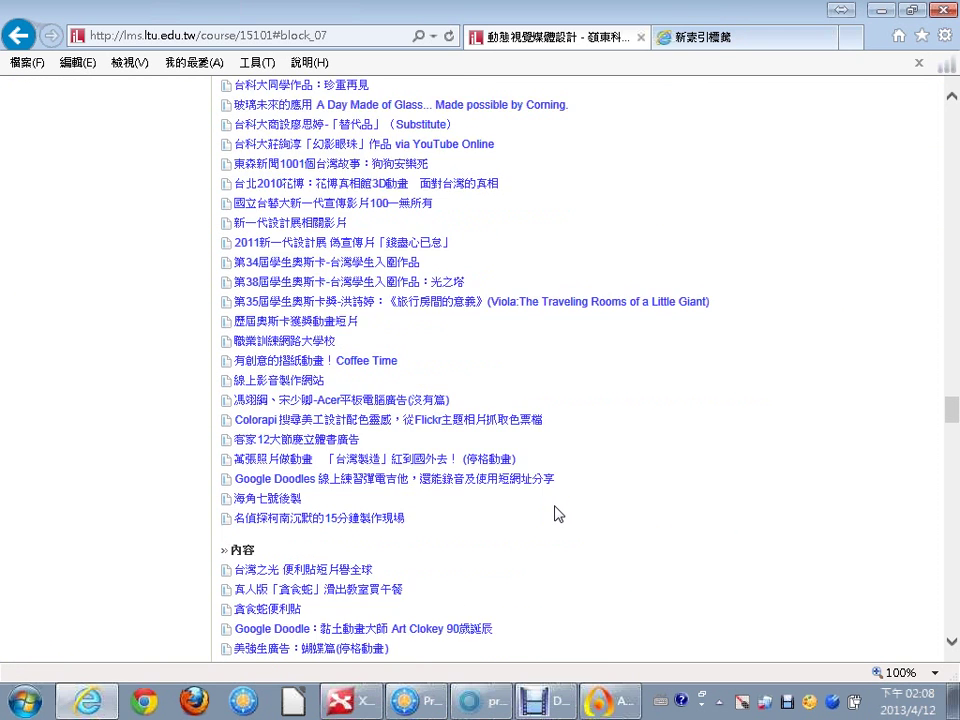
scroll(559, 525, "down", 3)
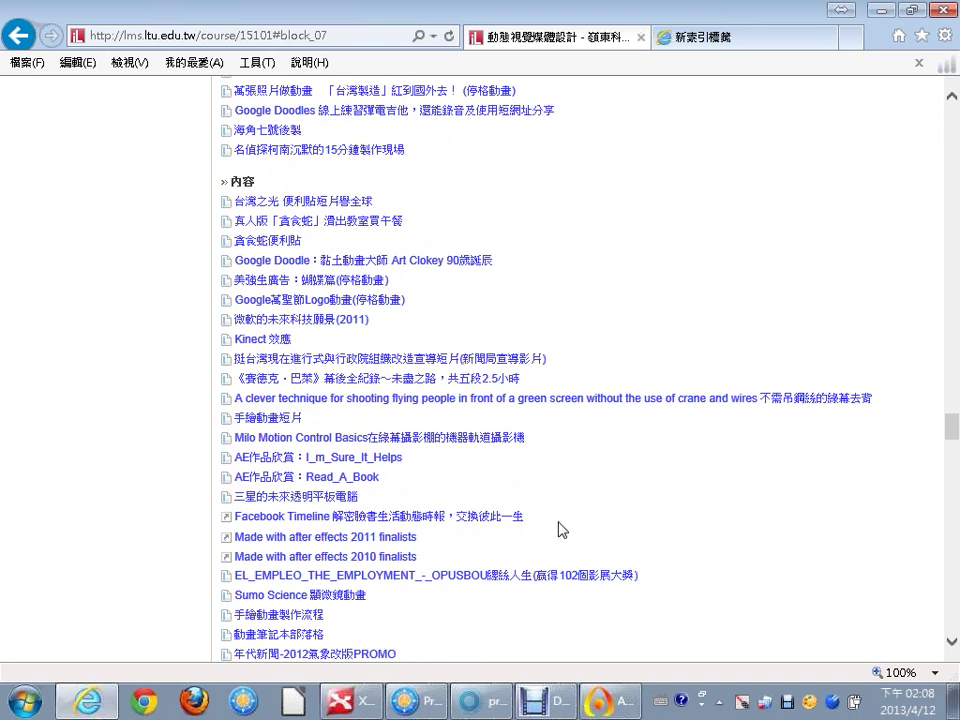
scroll(560, 527, "down", 1)
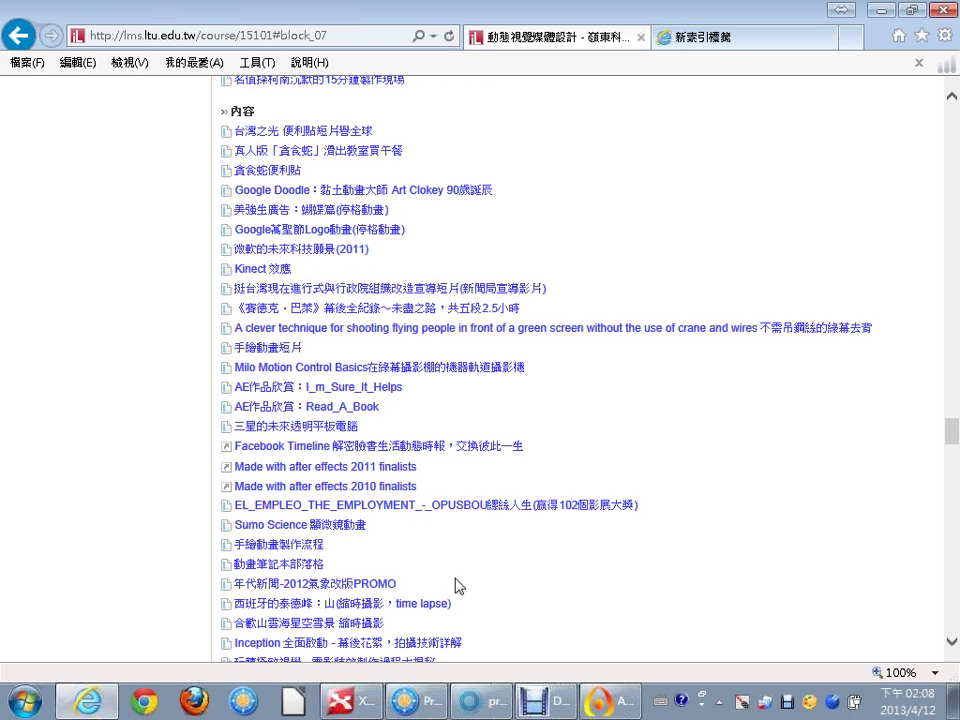
left_click(362, 624)
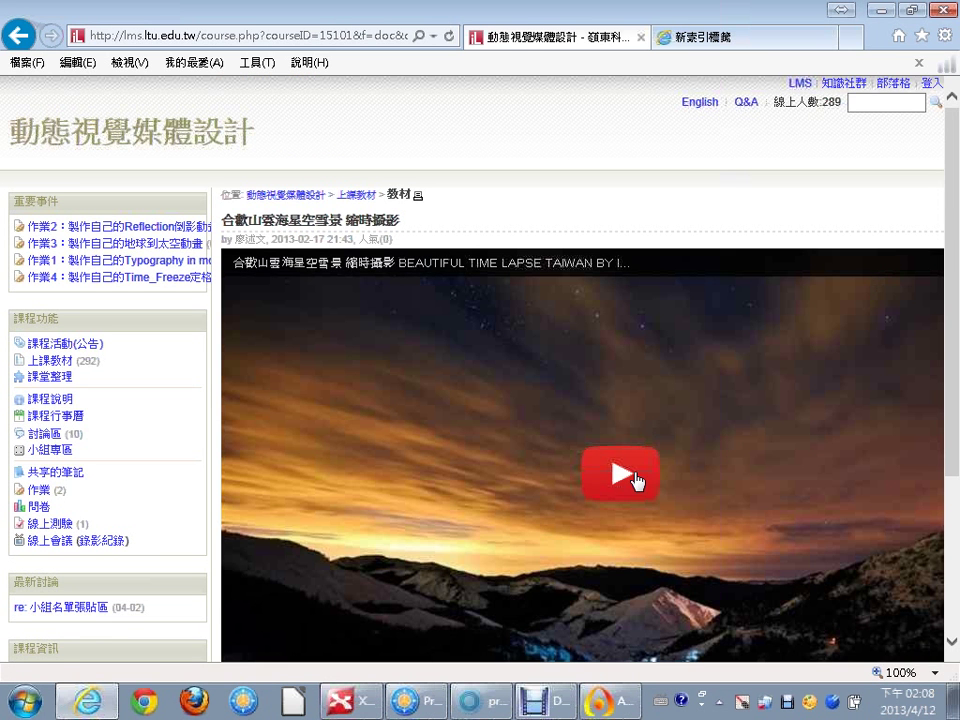
Play the first seconds of the embedded time-lapse video and pause it.
scroll(635, 478, "down", 2)
left_click(631, 389)
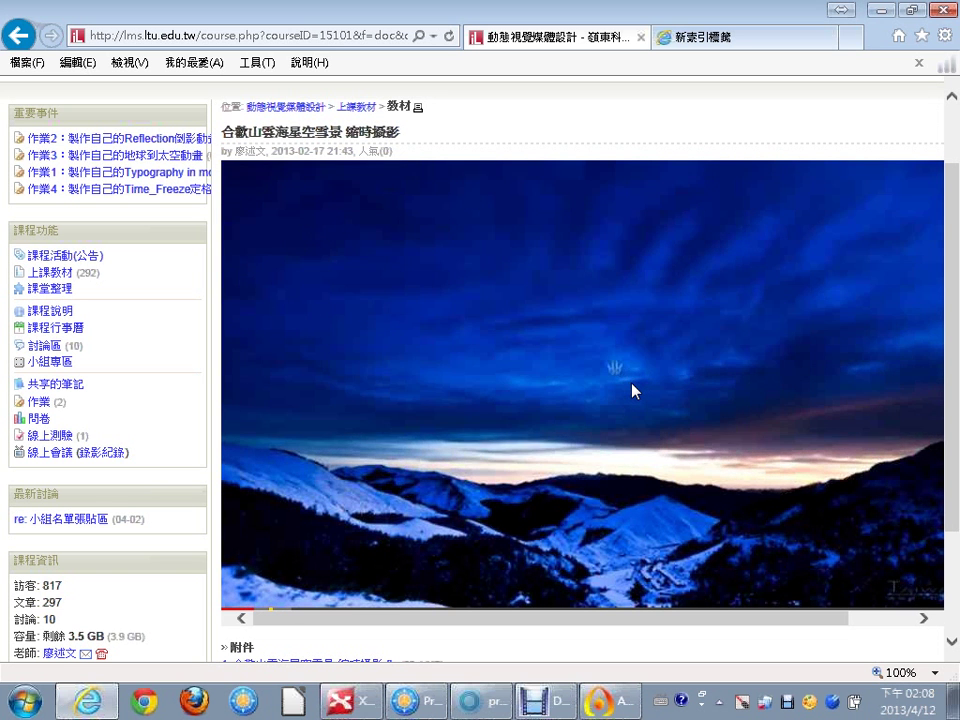
mouse_move(660, 411)
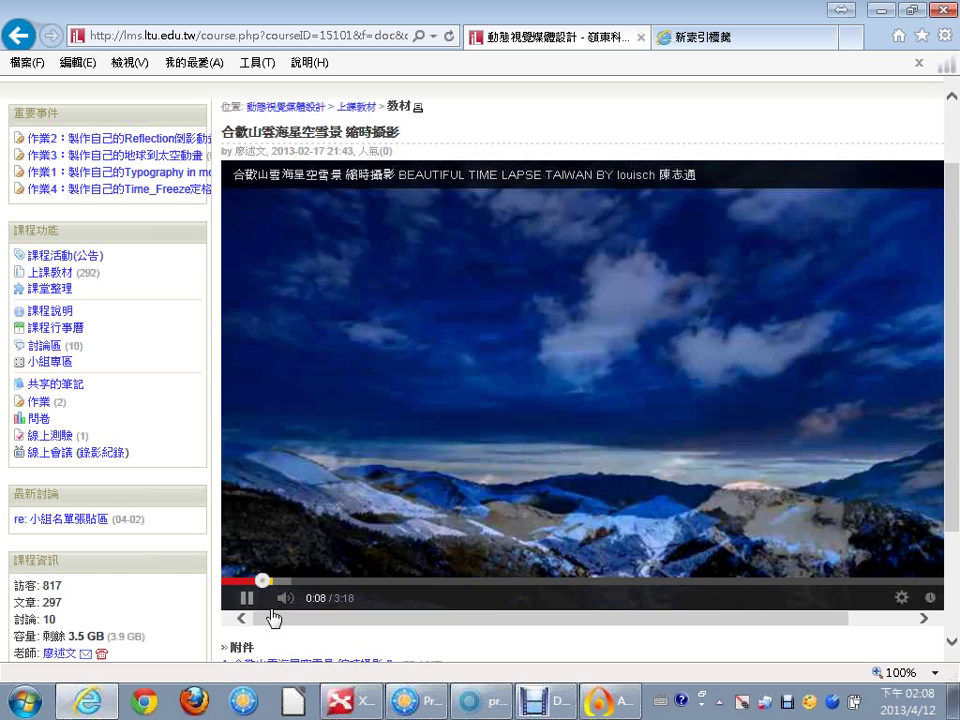
left_click(246, 599)
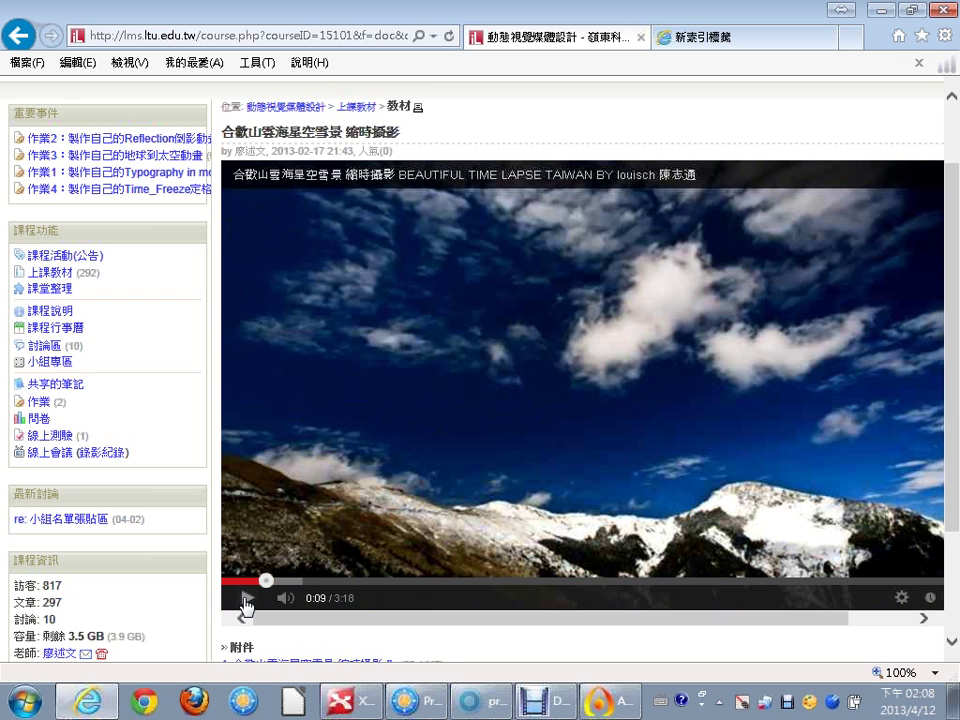
Return to the reference list, open 西班牙的泰德峰:山(縮時攝影,time lapse), and follow its Vimeo video link.
left_click(14, 35)
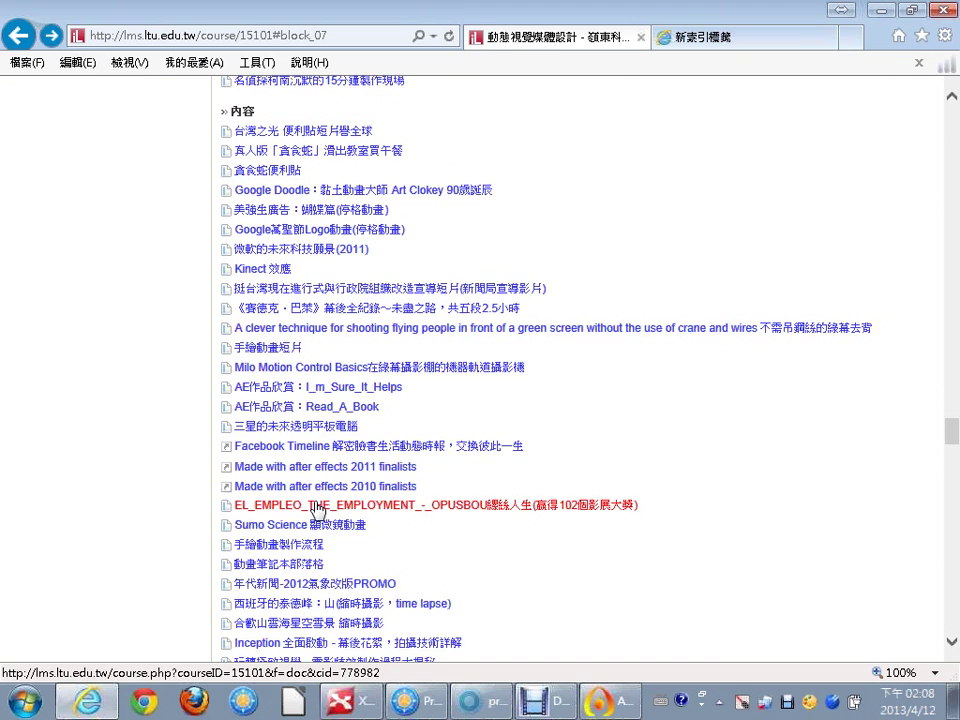
left_click(318, 605)
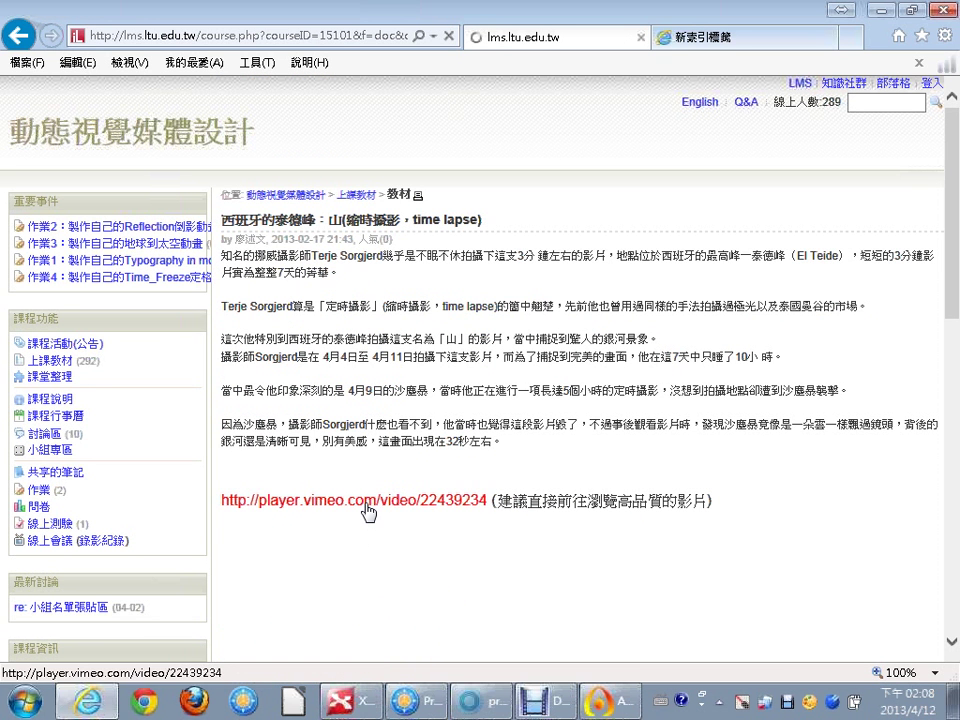
left_click(366, 508)
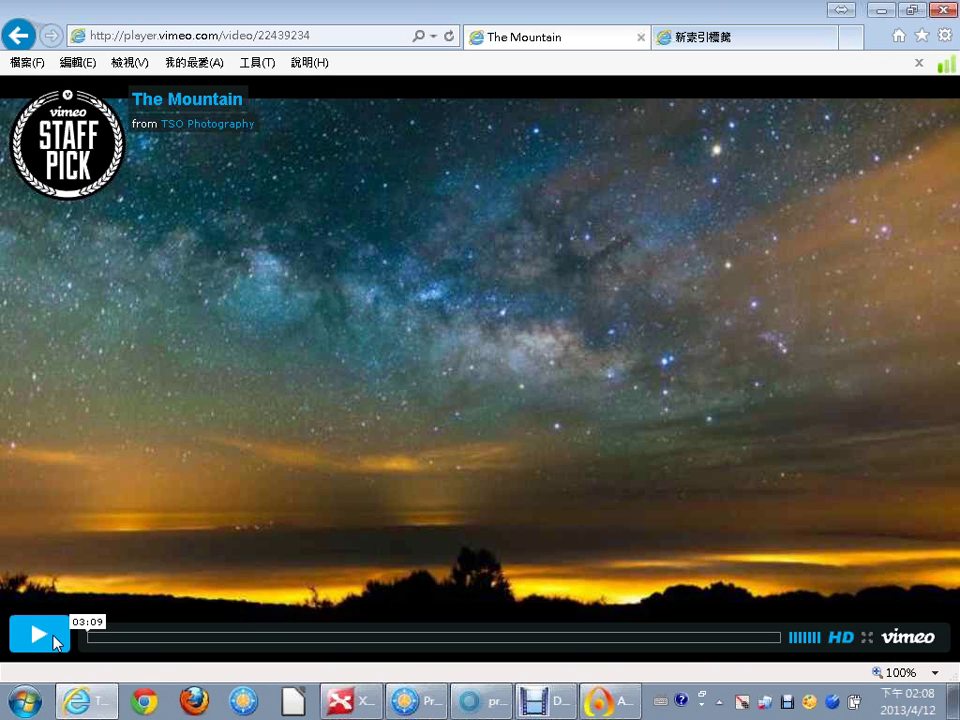
Play the Vimeo video The Mountain, pause it, and return to the course page.
left_click(38, 634)
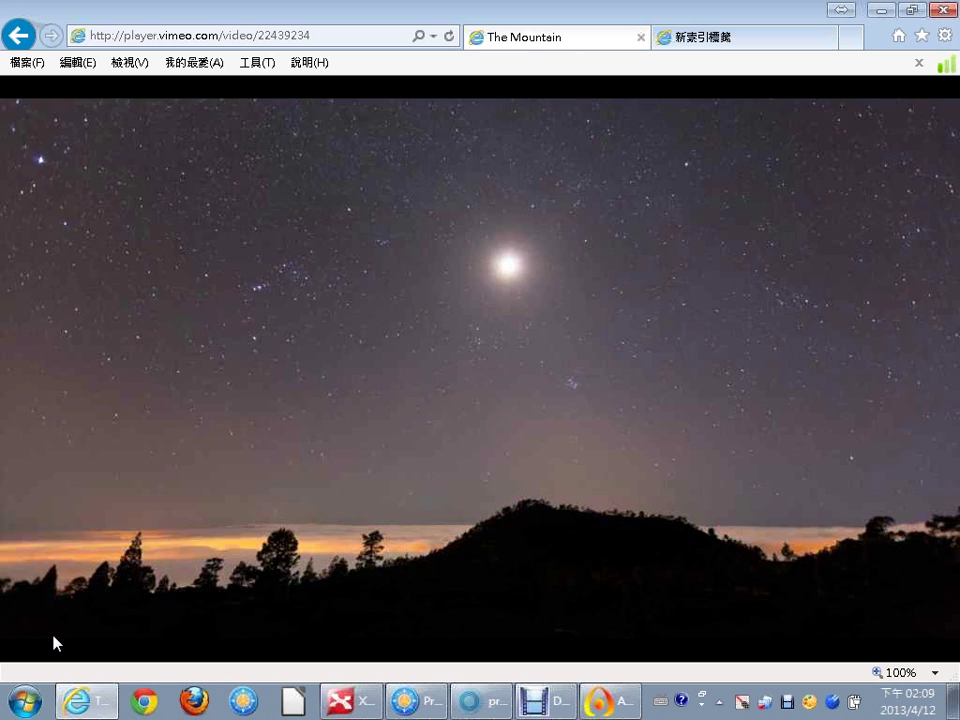
mouse_move(309, 598)
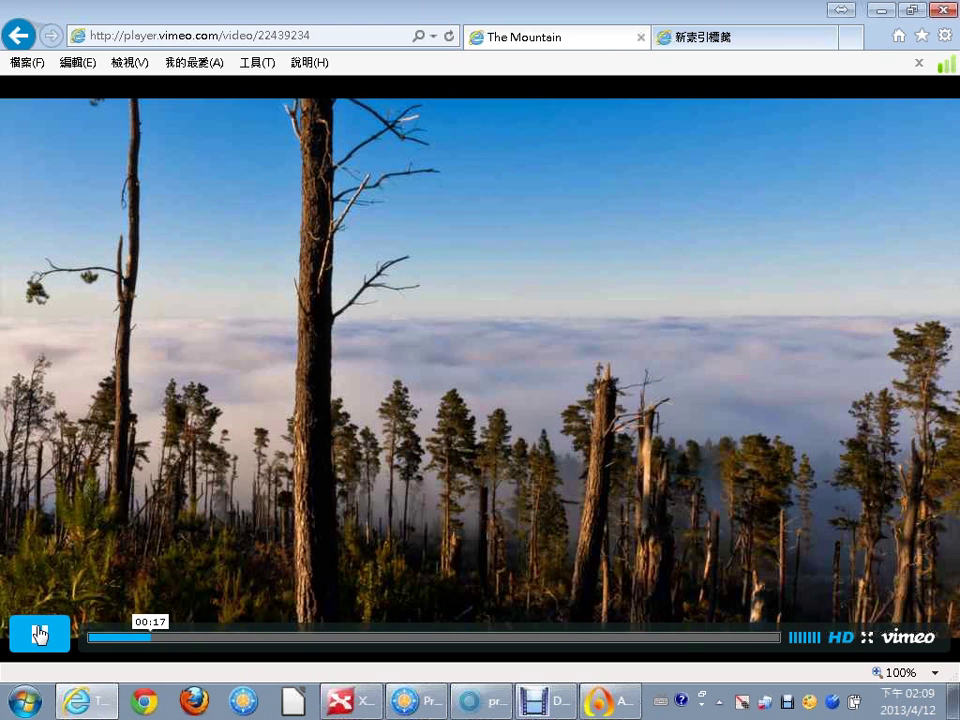
left_click(38, 634)
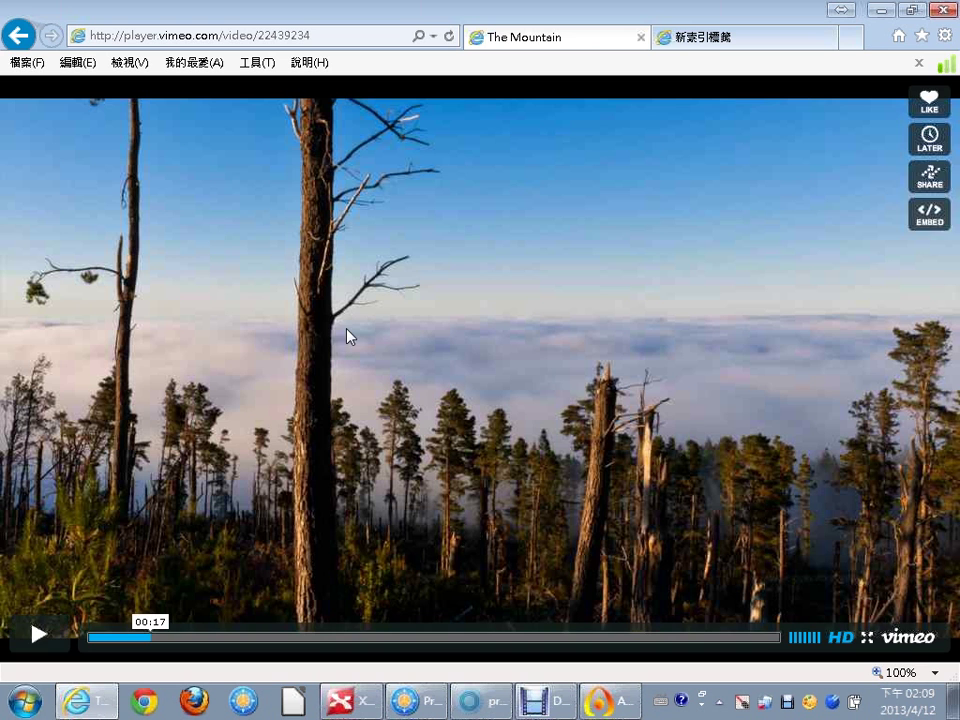
left_click(24, 40)
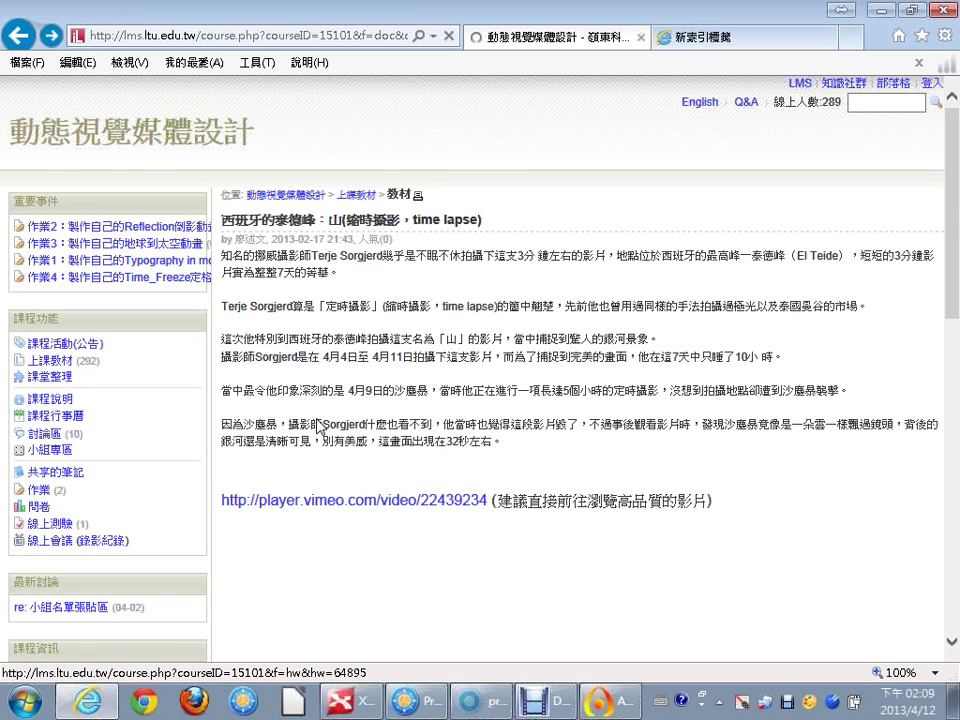
Switch back to Debut Video Capture and review the Record and Snapshots settings in its options.
left_click(559, 704)
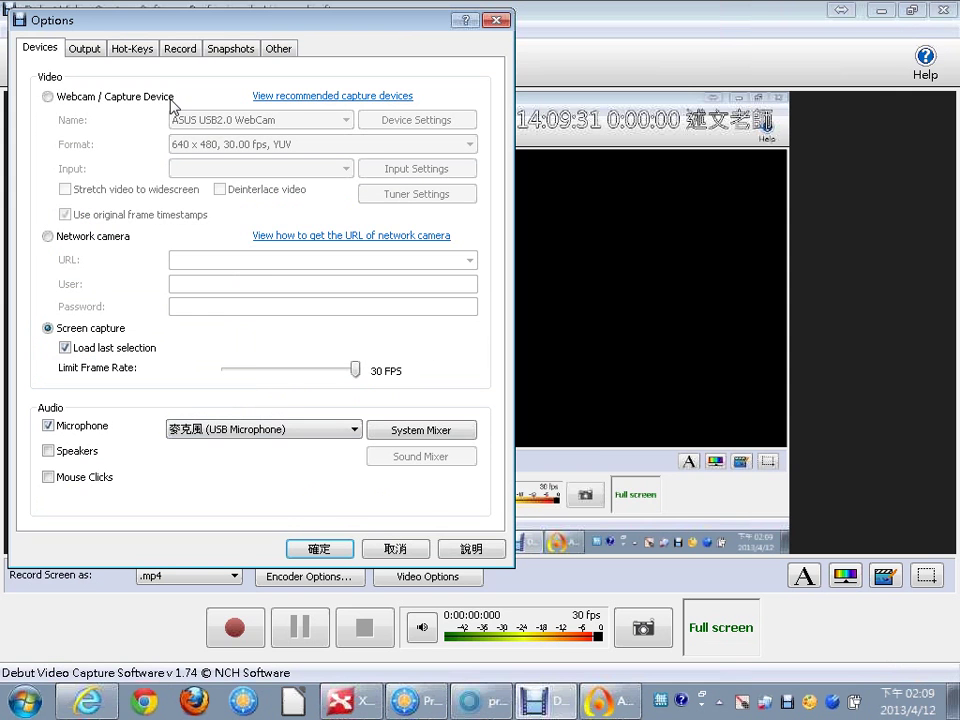
left_click(183, 49)
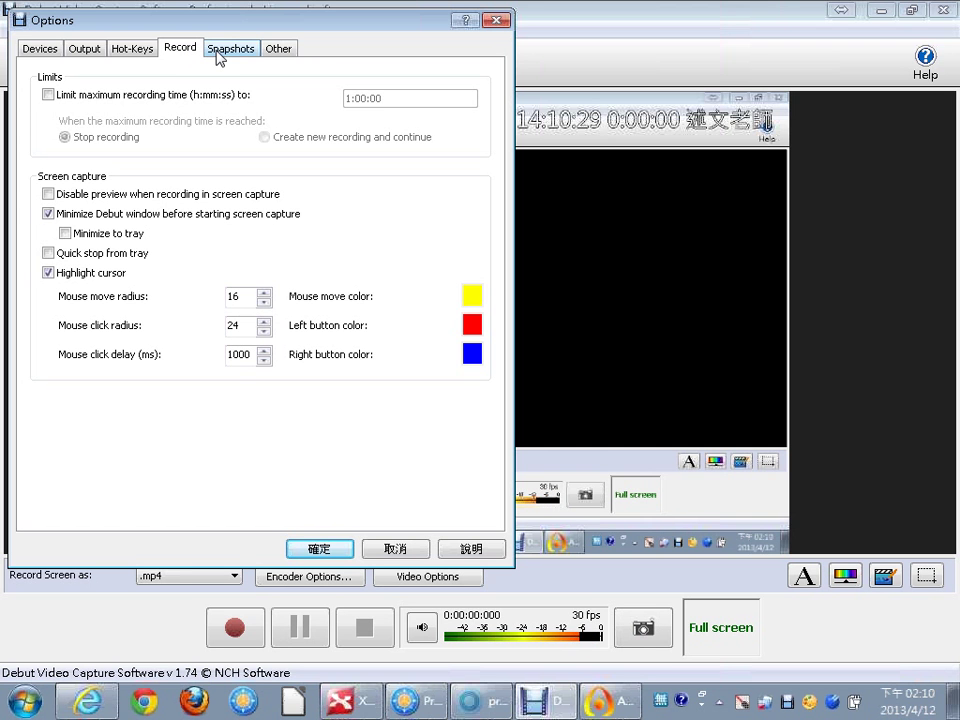
left_click(218, 55)
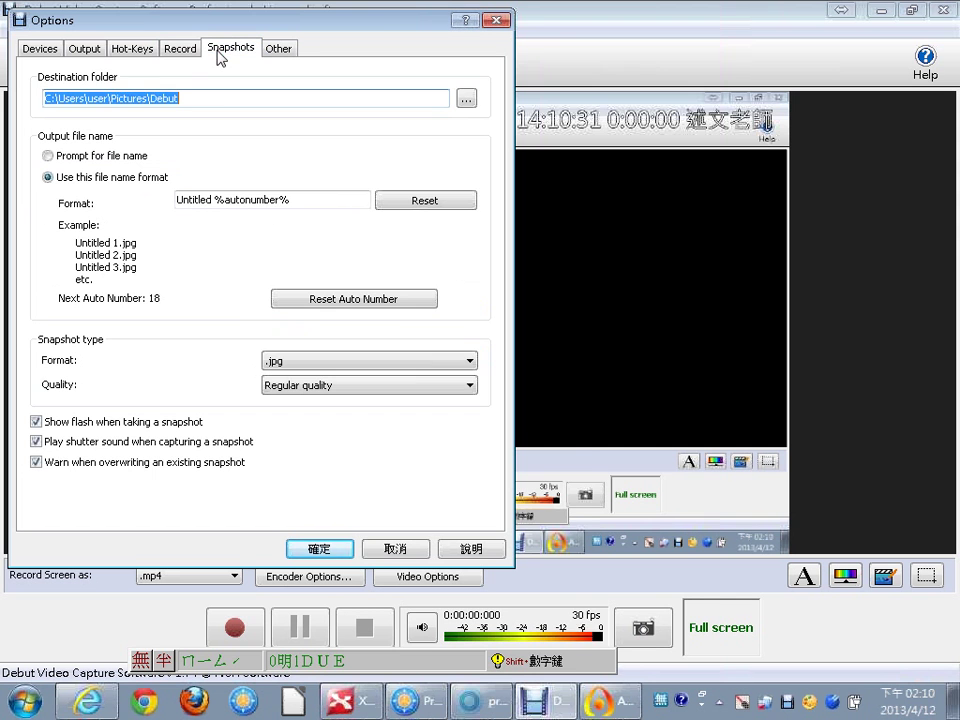
Highlight the destination folder path in the Snapshots settings, and show the Output settings with the recording destination folder.
left_click(217, 99)
left_click_drag(217, 100, 17, 103)
left_click(84, 50)
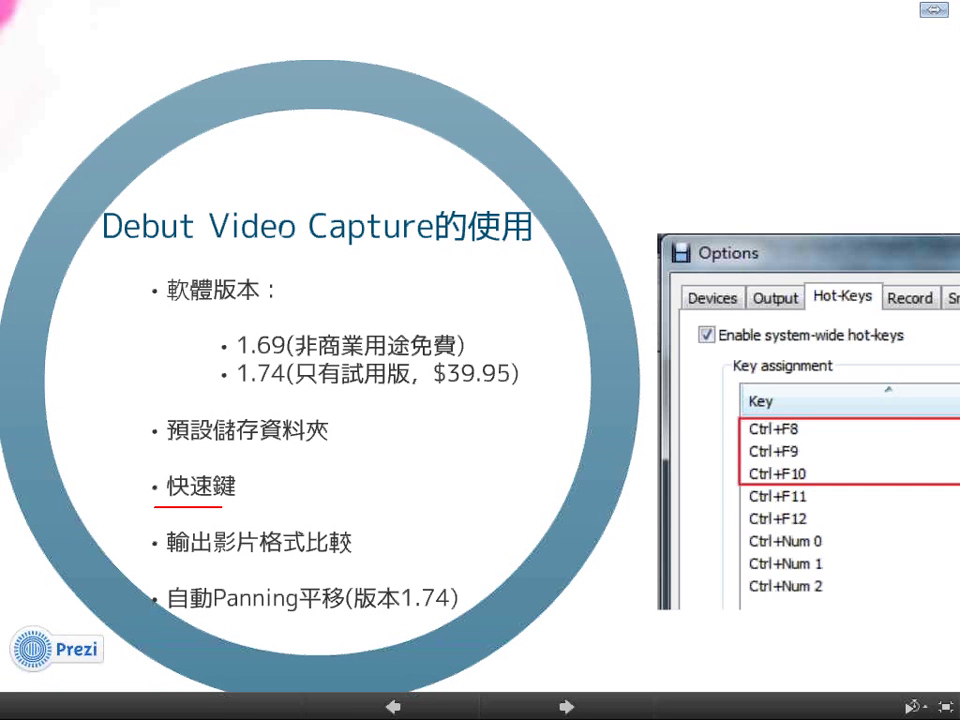
Underline 快速鍵 on the Debut Video Capture presentation slide, and return to the Options dialog after viewing the 數位教材編製免費軟體 slide.
left_click_drag(222, 507, 295, 518)
key("Escape")
key("Right")
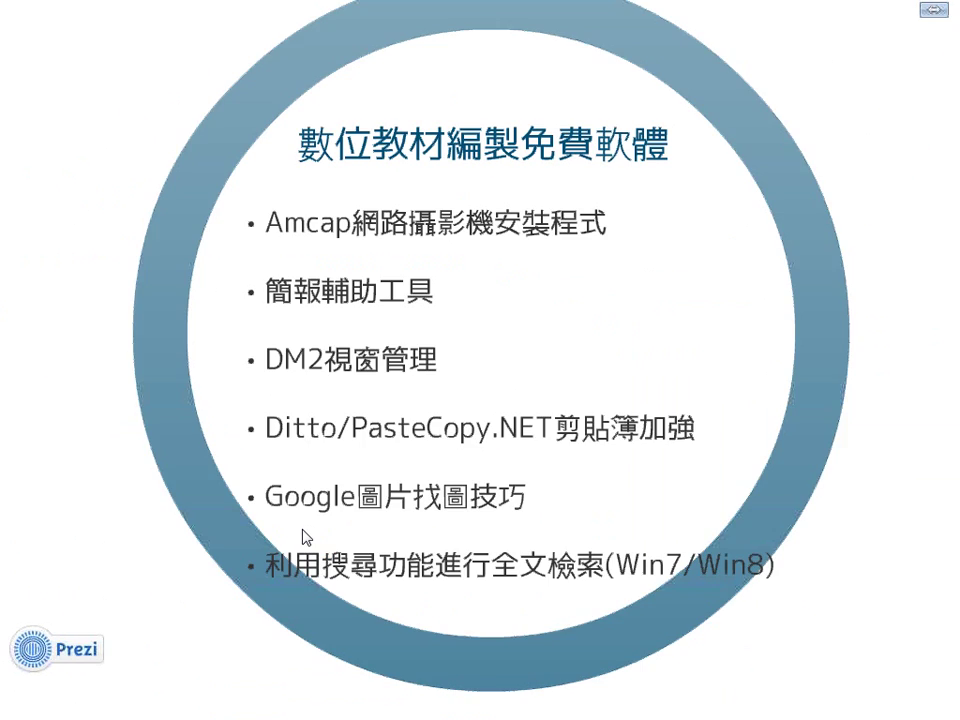
key("alt+Tab")
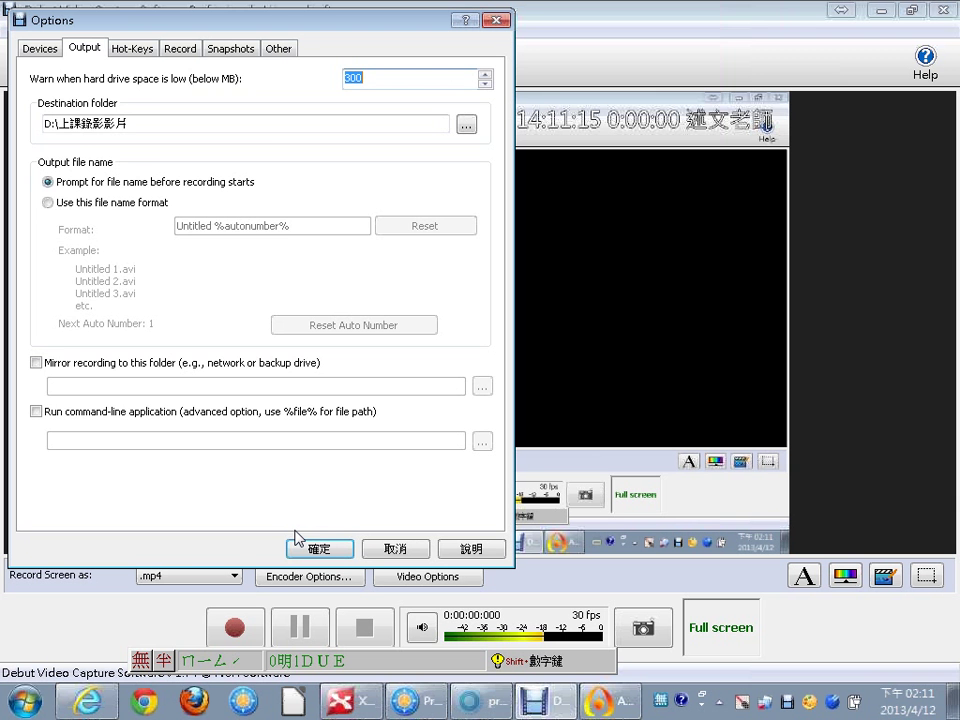
Show the Hot-Keys settings, annotate the magnified key list around the Record and Stop shortcuts in red, and close the Options dialog.
left_click(133, 48)
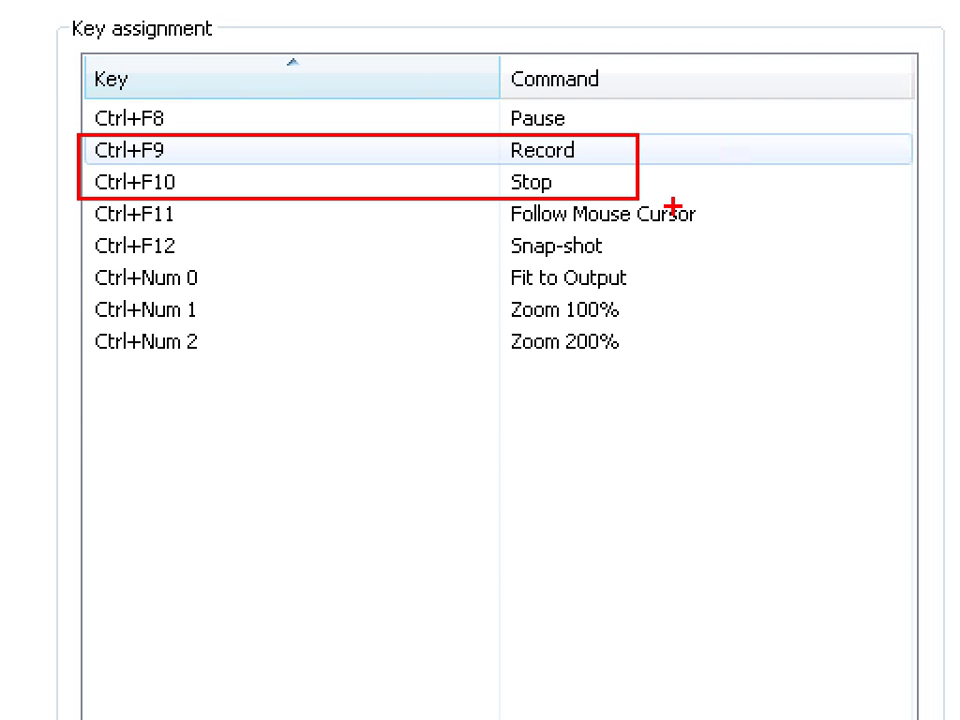
mouse_move(315, 86)
left_mouse_down()
mouse_move(327, 100)
mouse_move(418, 38)
mouse_move(443, 34)
left_mouse_up()
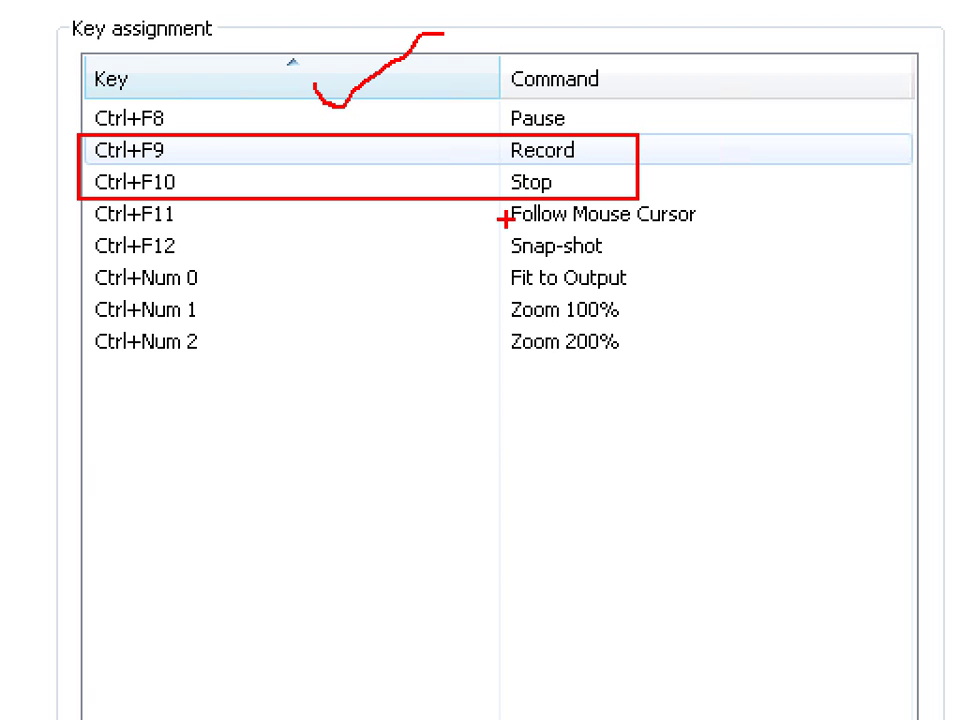
left_click_drag(495, 200, 495, 447)
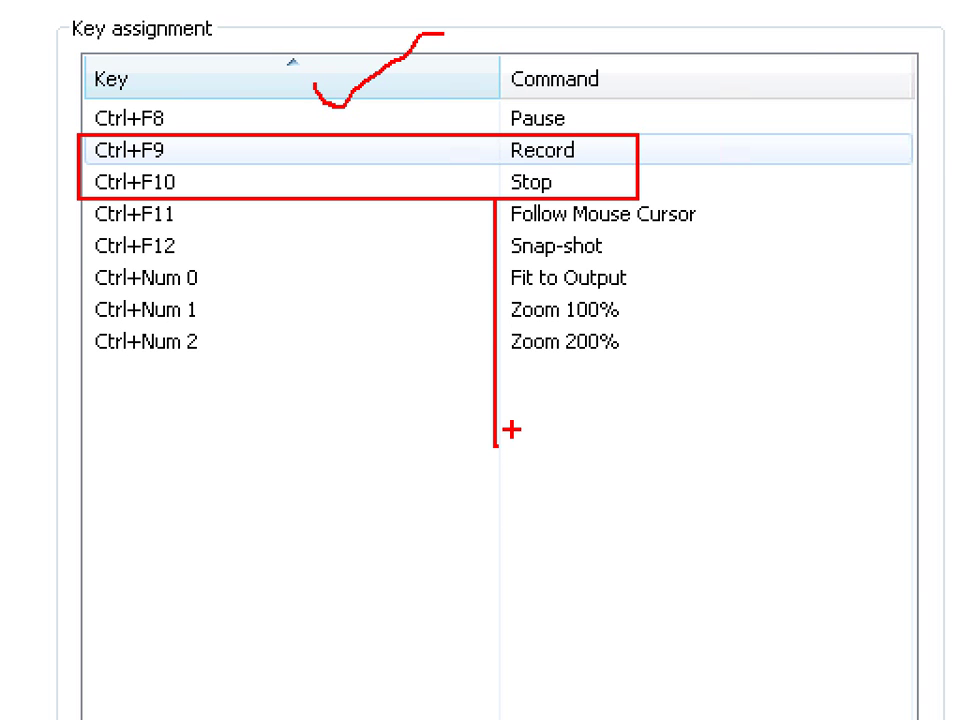
left_click_drag(86, 100, 86, 208)
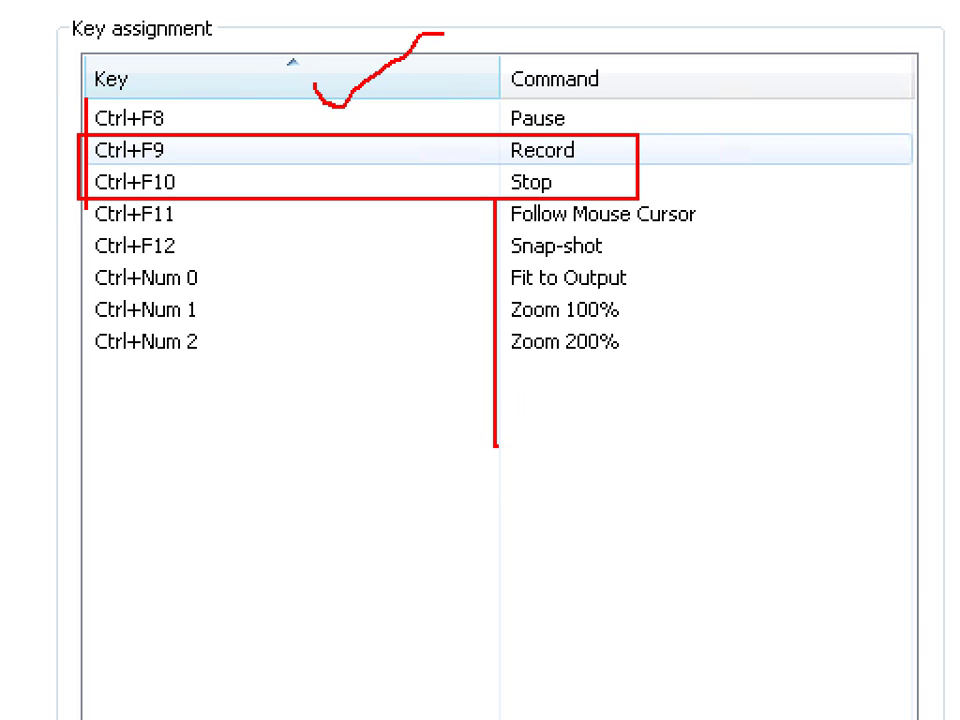
left_click_drag(86, 208, 94, 214)
key("Escape")
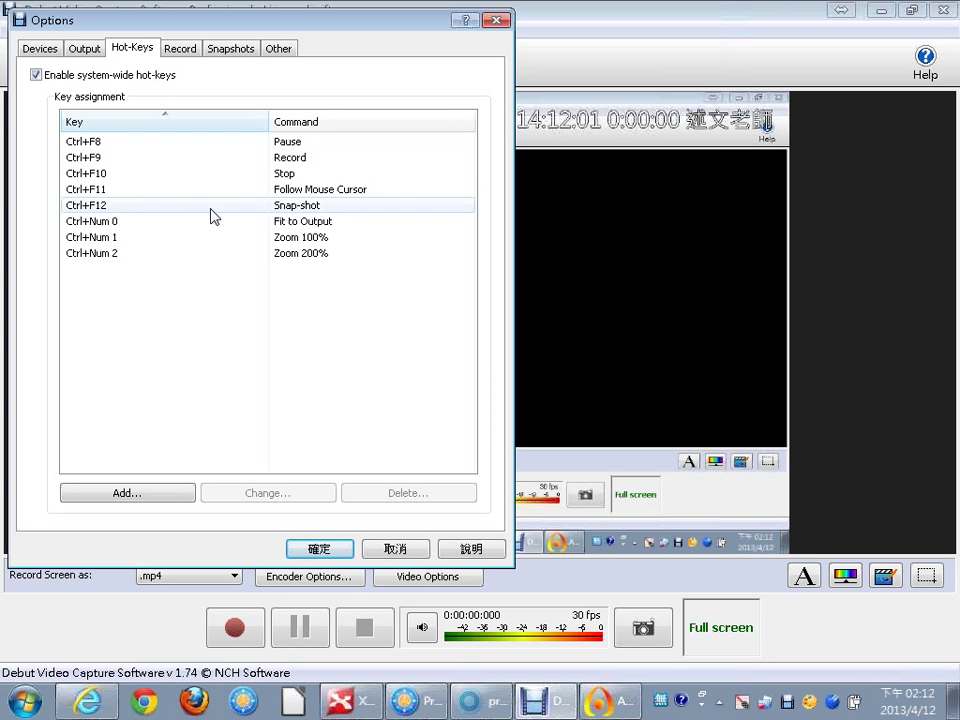
left_click(497, 21)
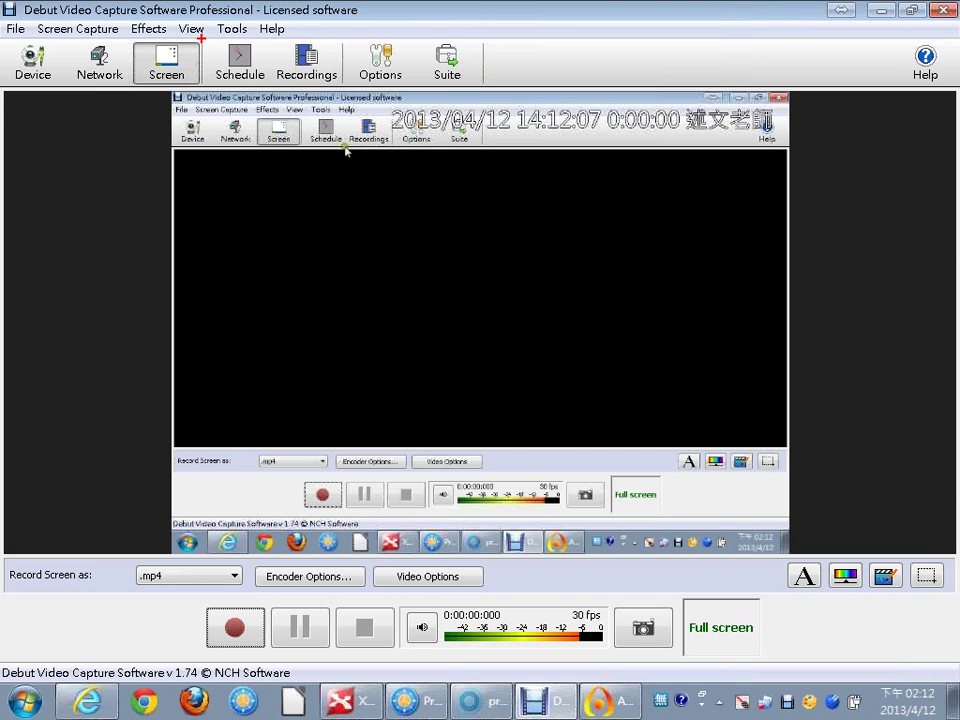
Draw a red box around Schedule, and review the Recordings list with red markings before closing its Find and Play window.
left_click_drag(201, 35, 271, 88)
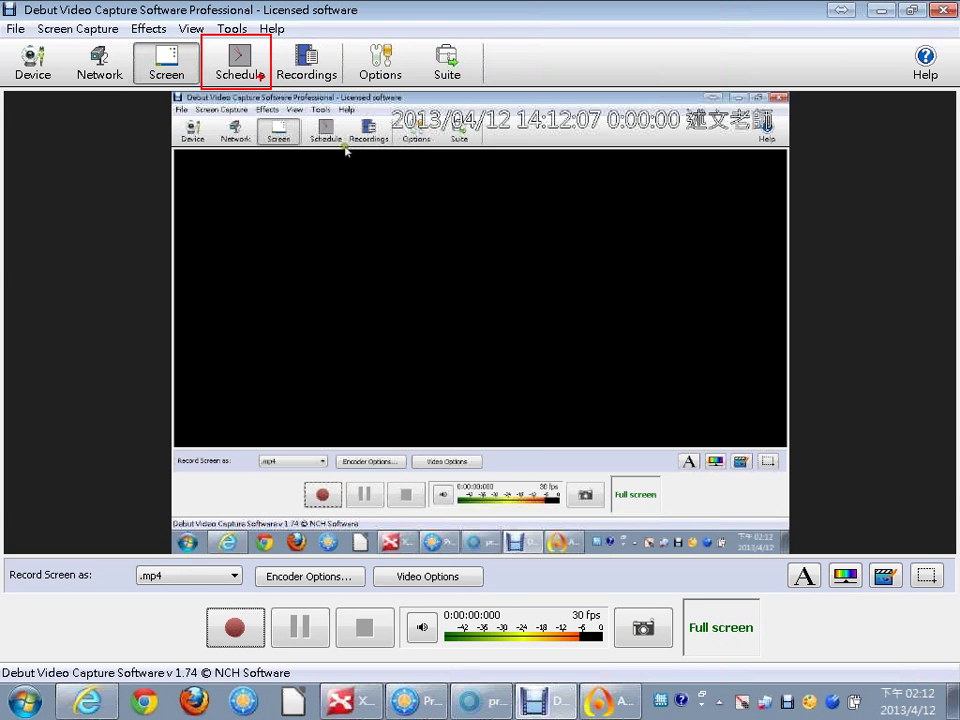
left_click(298, 66)
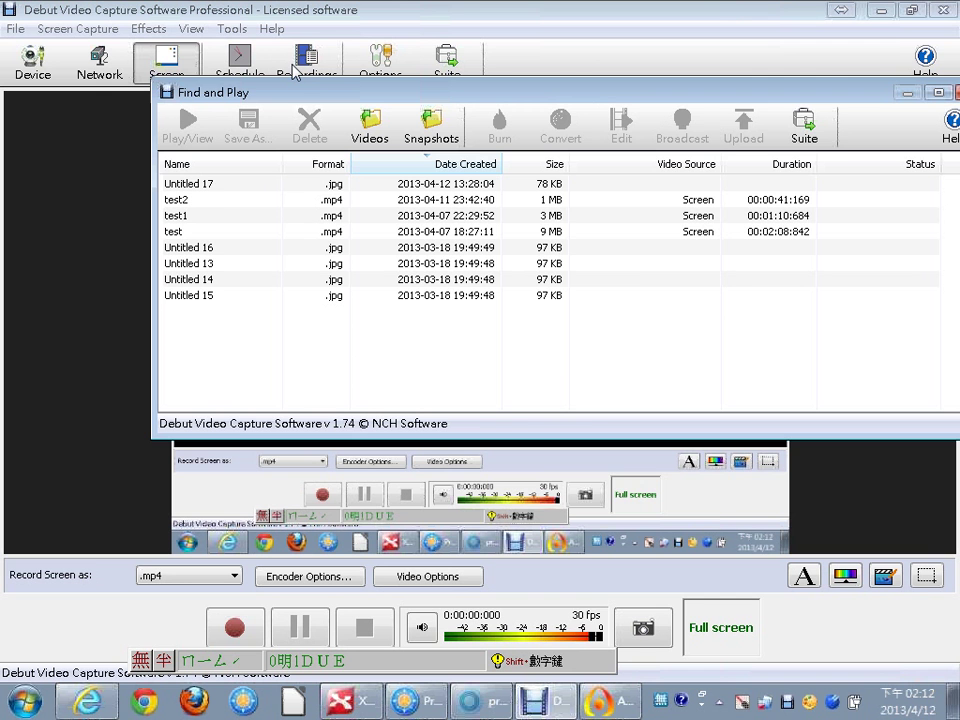
left_click_drag(280, 93, 247, 173)
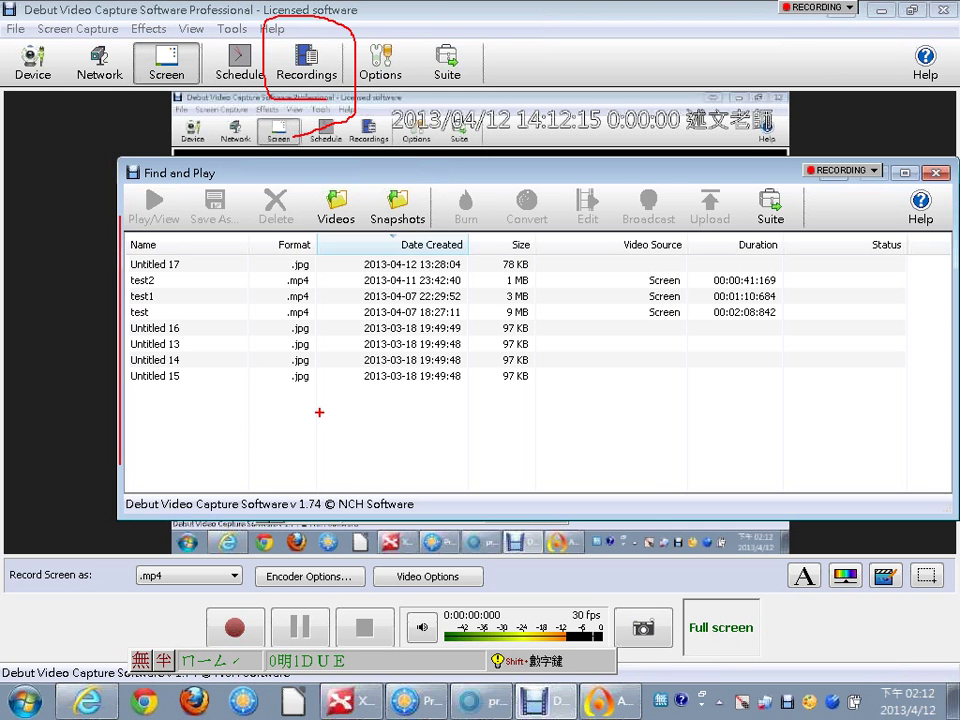
mouse_move(135, 236)
left_mouse_down()
mouse_move(125, 447)
mouse_move(230, 213)
mouse_move(168, 199)
left_mouse_up()
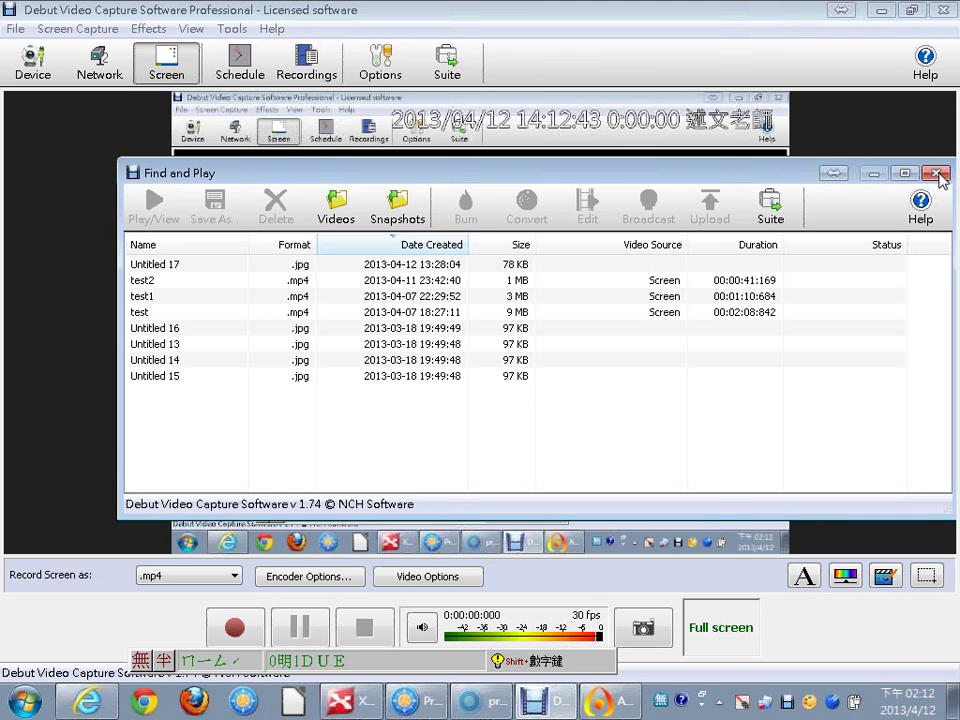
left_click(937, 173)
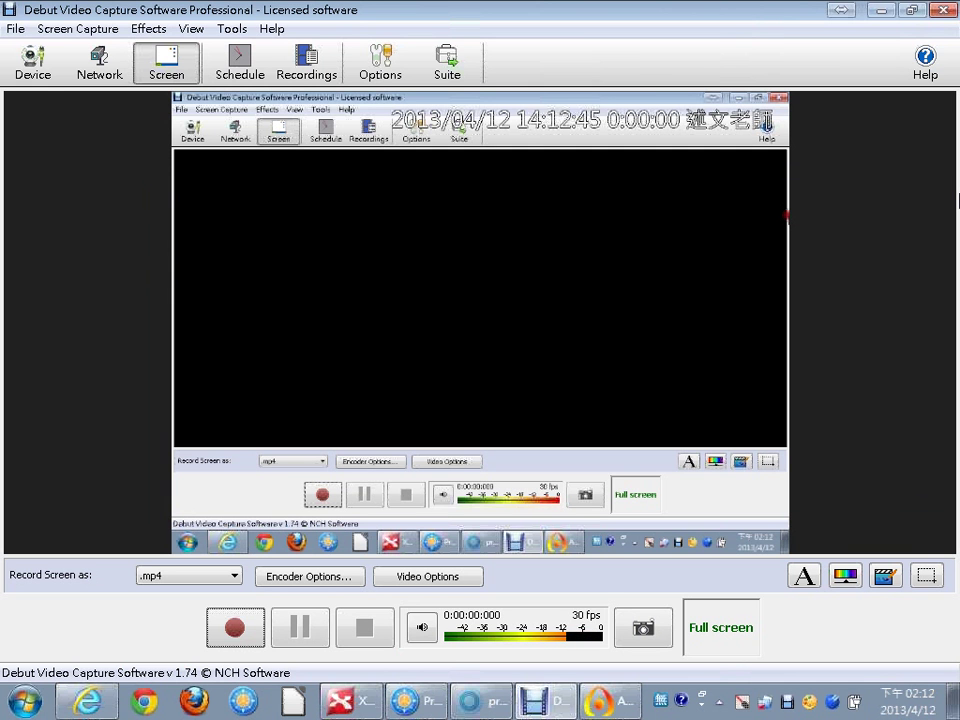